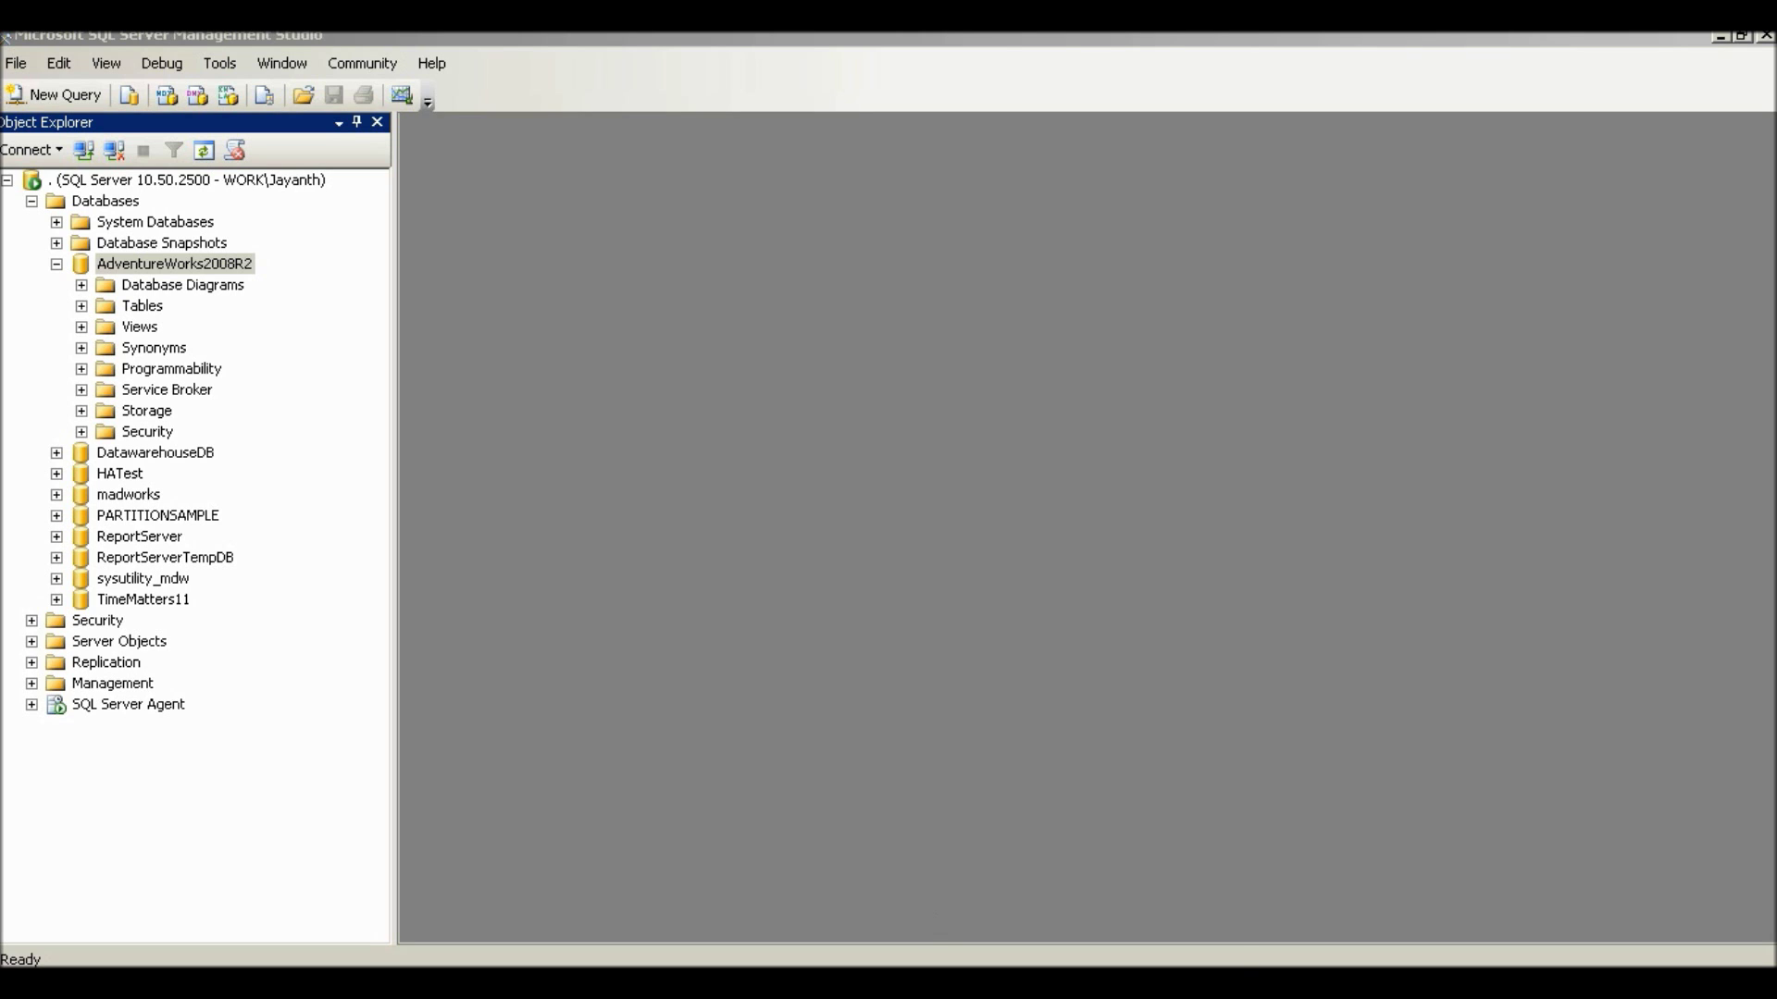
# Open the AdventureWorks2008R2 database properties and examine the logical names, types, filegroups and file names of its database files.
pyautogui.rightClick(126, 262)
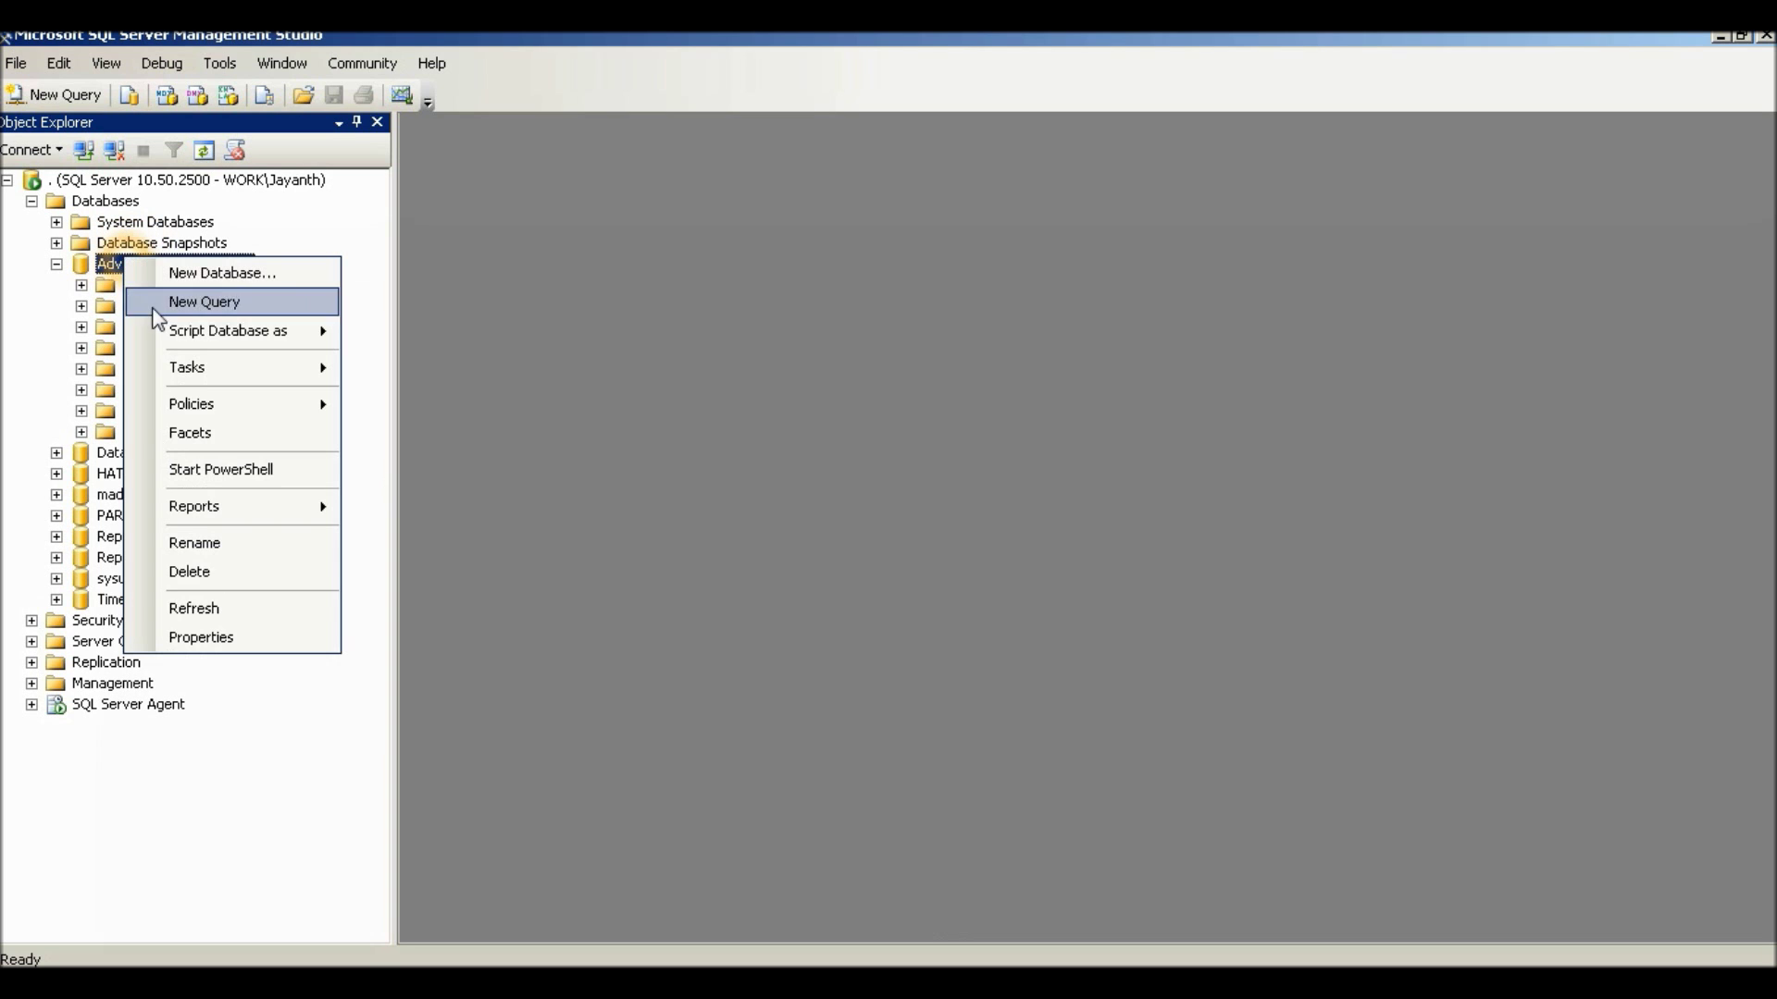
pyautogui.click(242, 639)
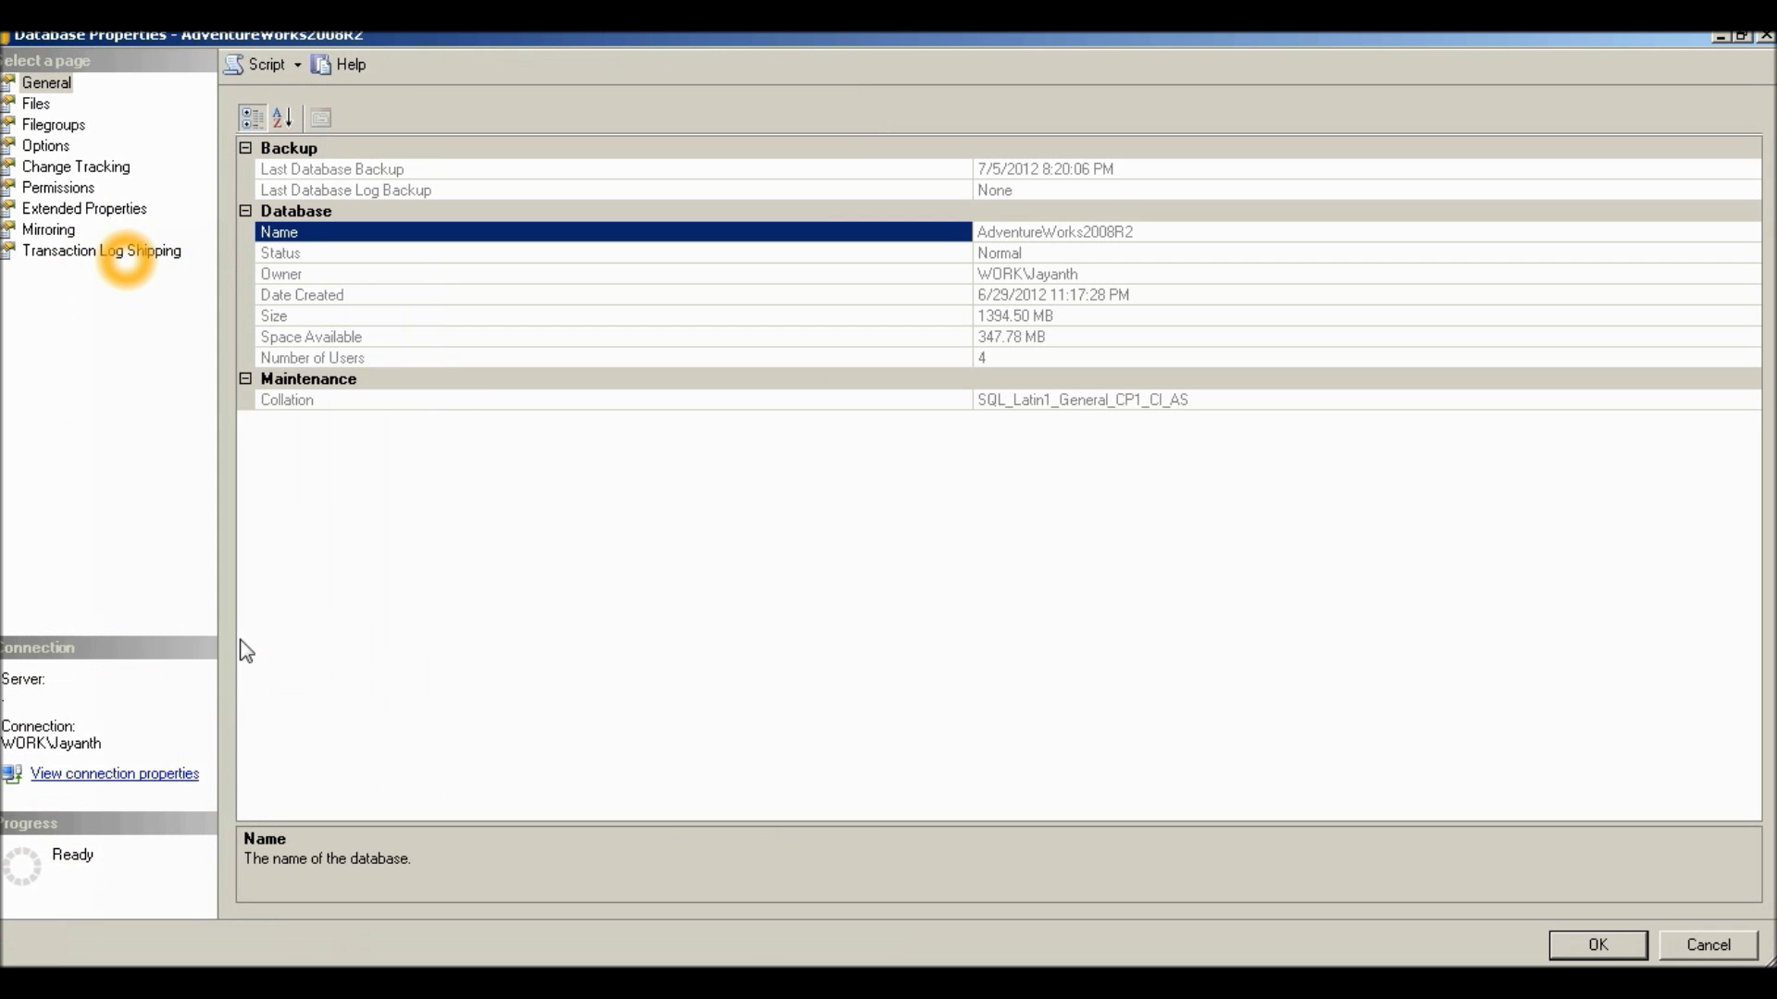
pyautogui.click(37, 104)
pyautogui.moveTo(416, 258); pyautogui.dragTo(538, 259)
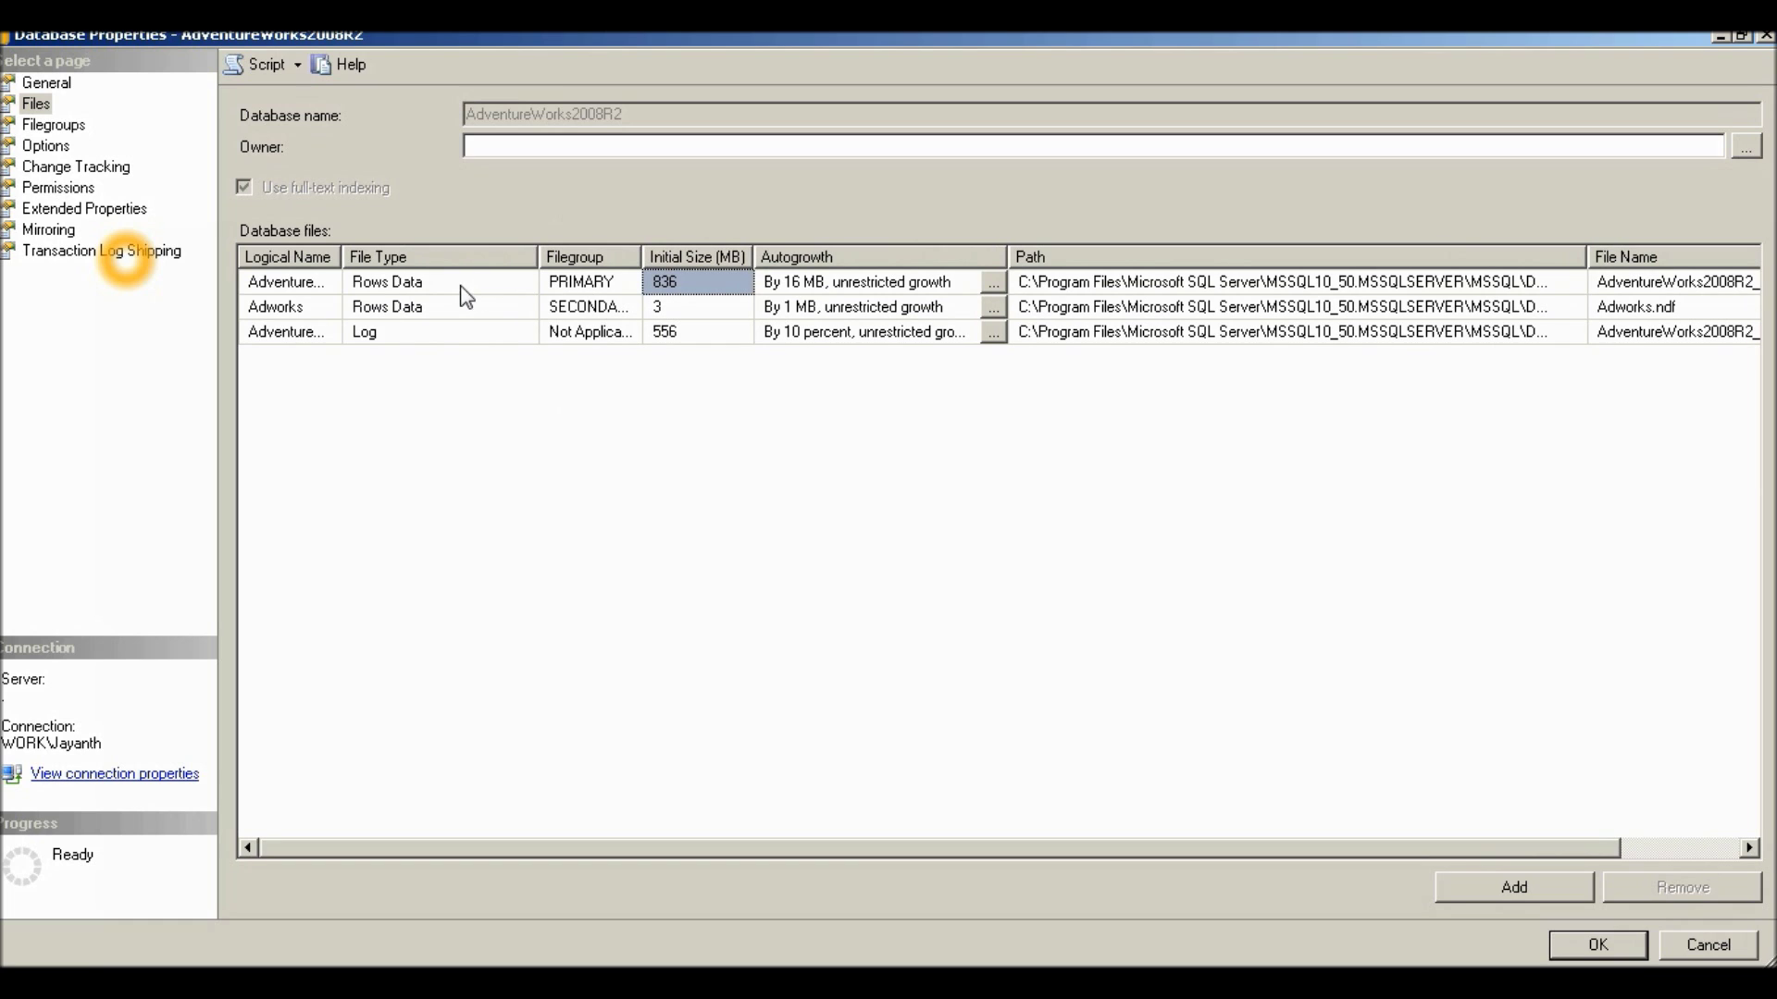
pyautogui.moveTo(342, 258); pyautogui.dragTo(458, 260)
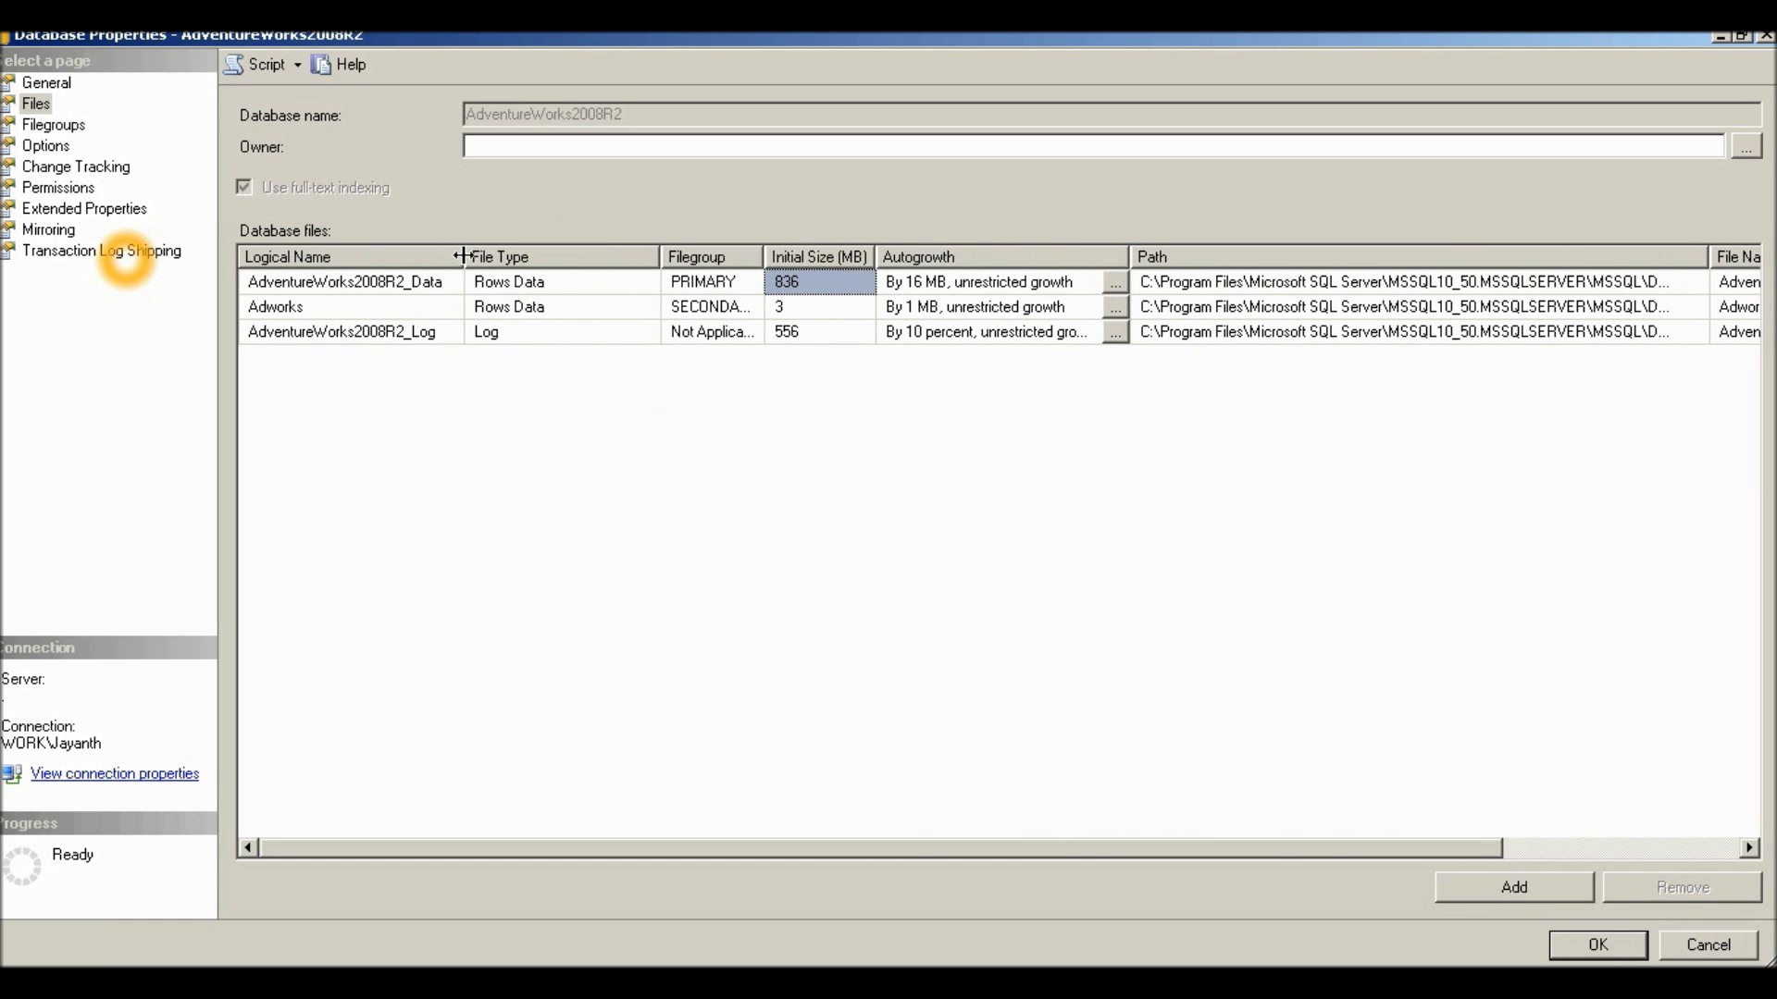
pyautogui.click(559, 283)
pyautogui.click(558, 341)
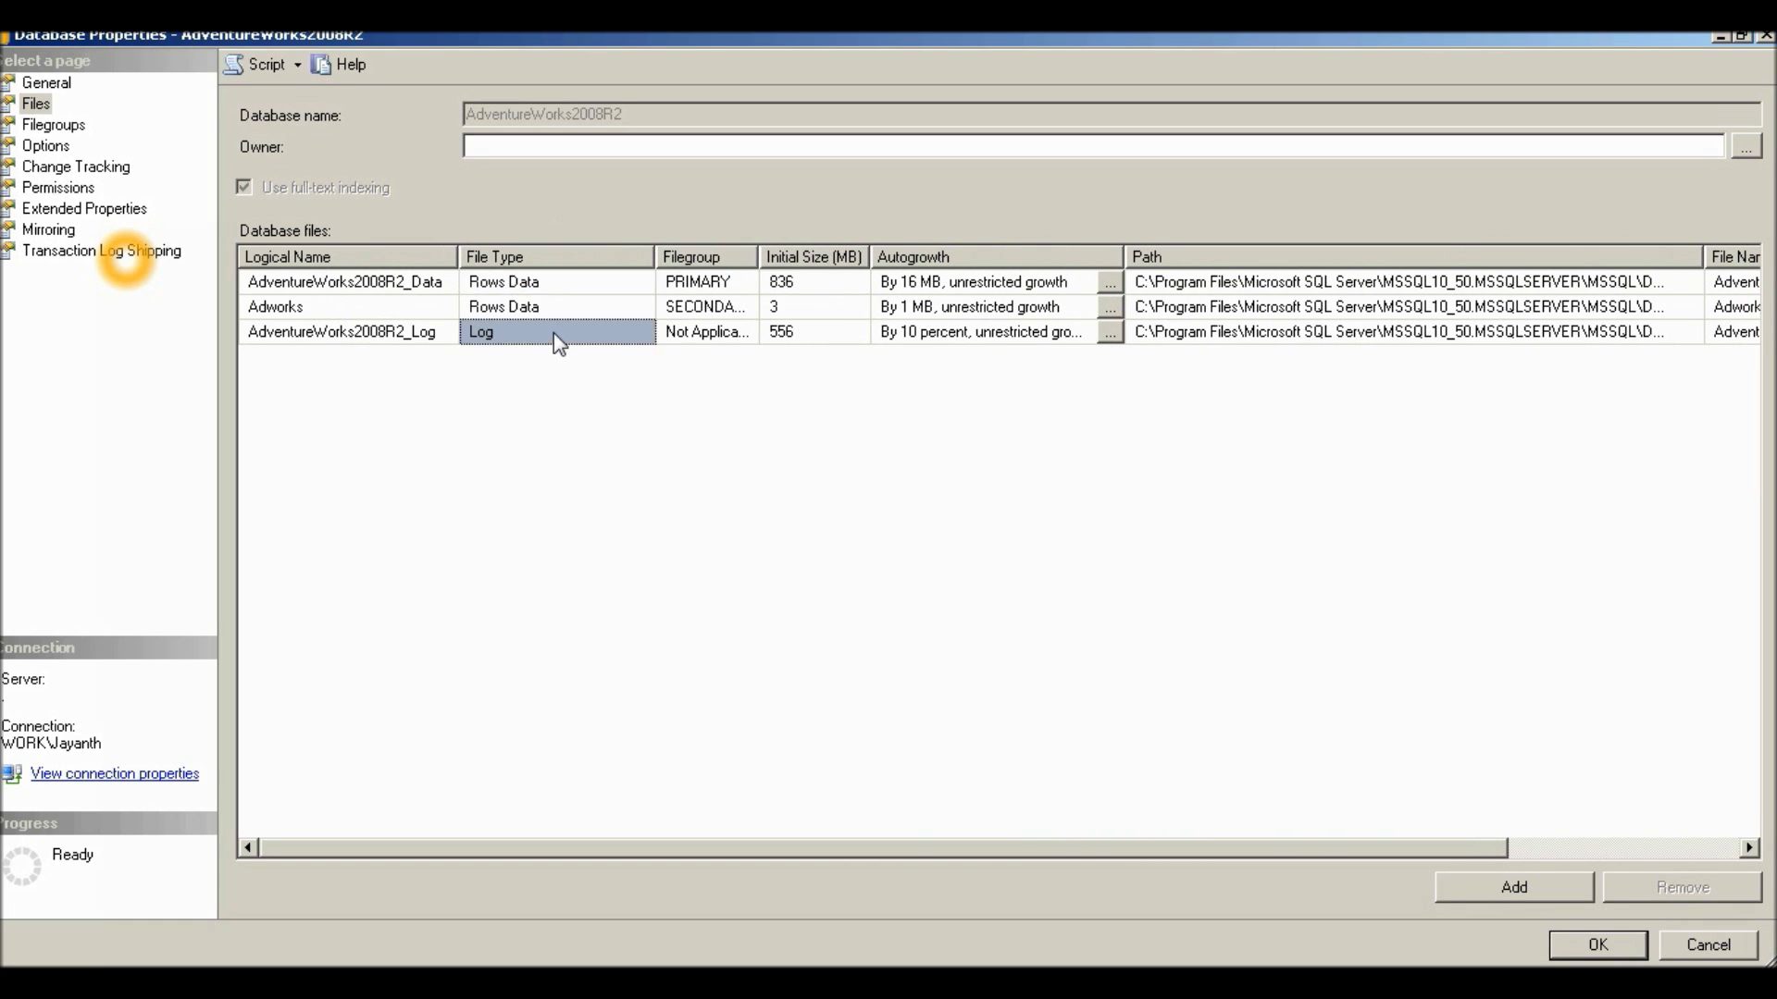
pyautogui.click(610, 307)
pyautogui.moveTo(759, 256); pyautogui.dragTo(814, 253)
pyautogui.click(790, 311)
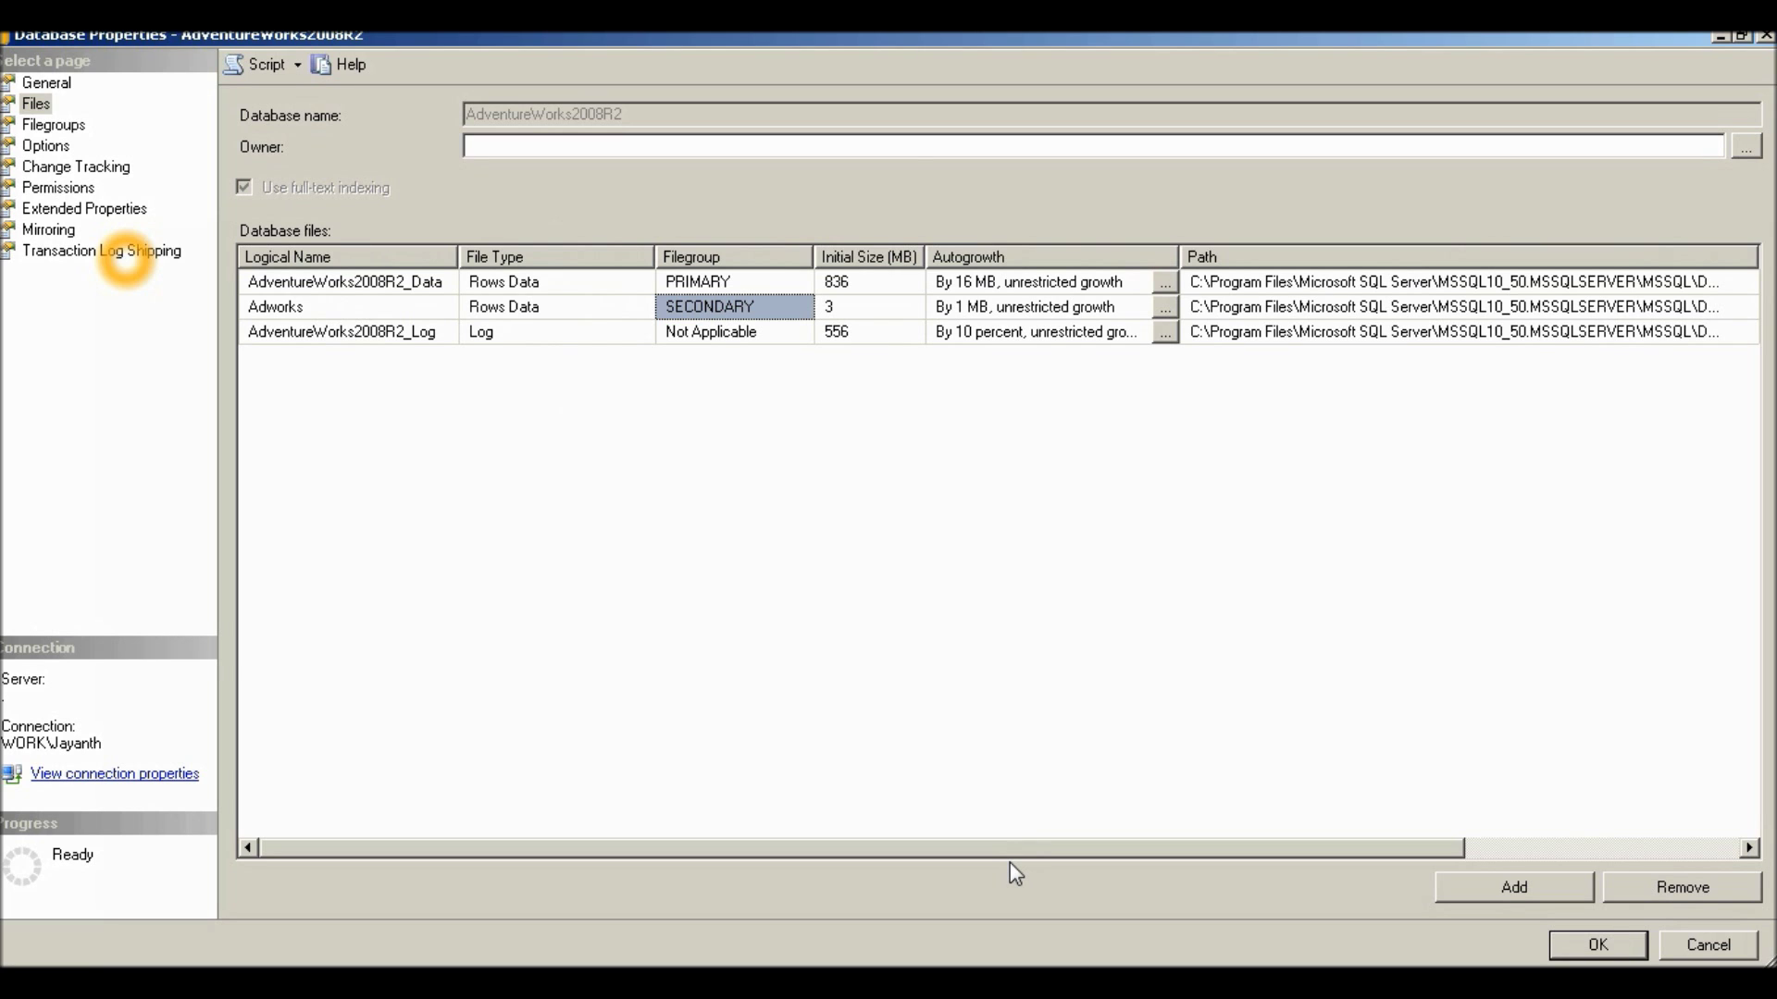
pyautogui.moveTo(1007, 848); pyautogui.dragTo(1362, 843)
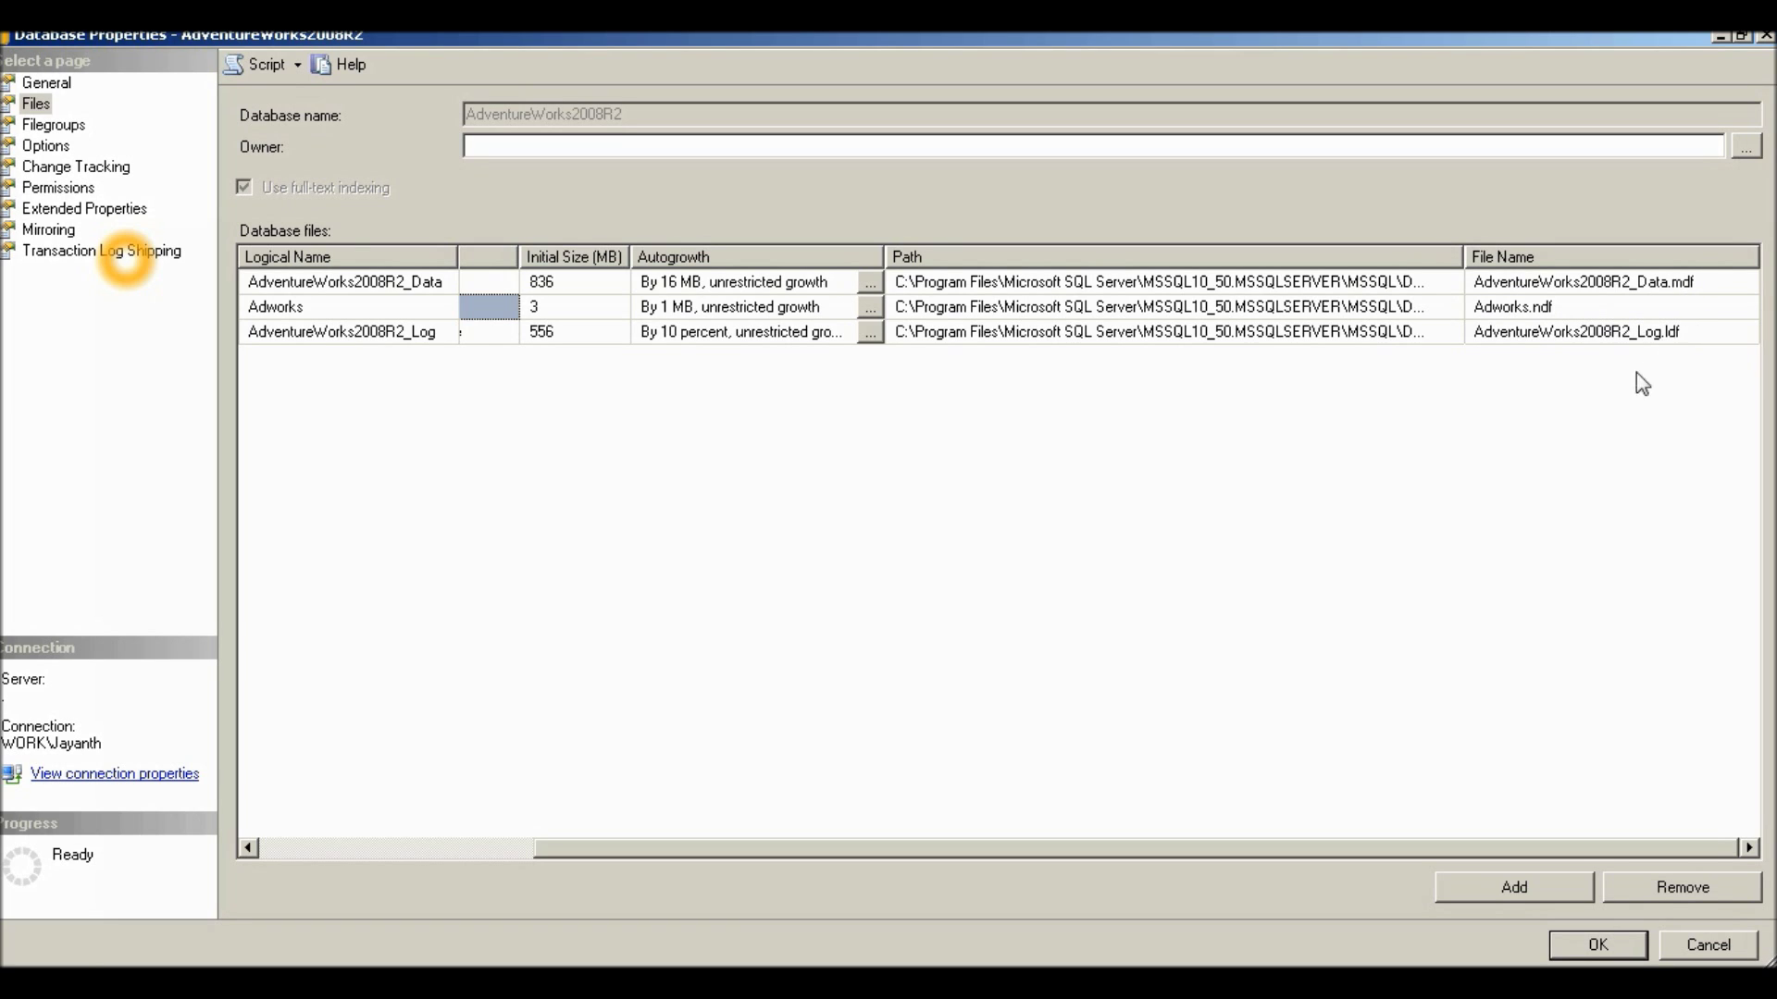
pyautogui.moveTo(1108, 845); pyautogui.dragTo(643, 831)
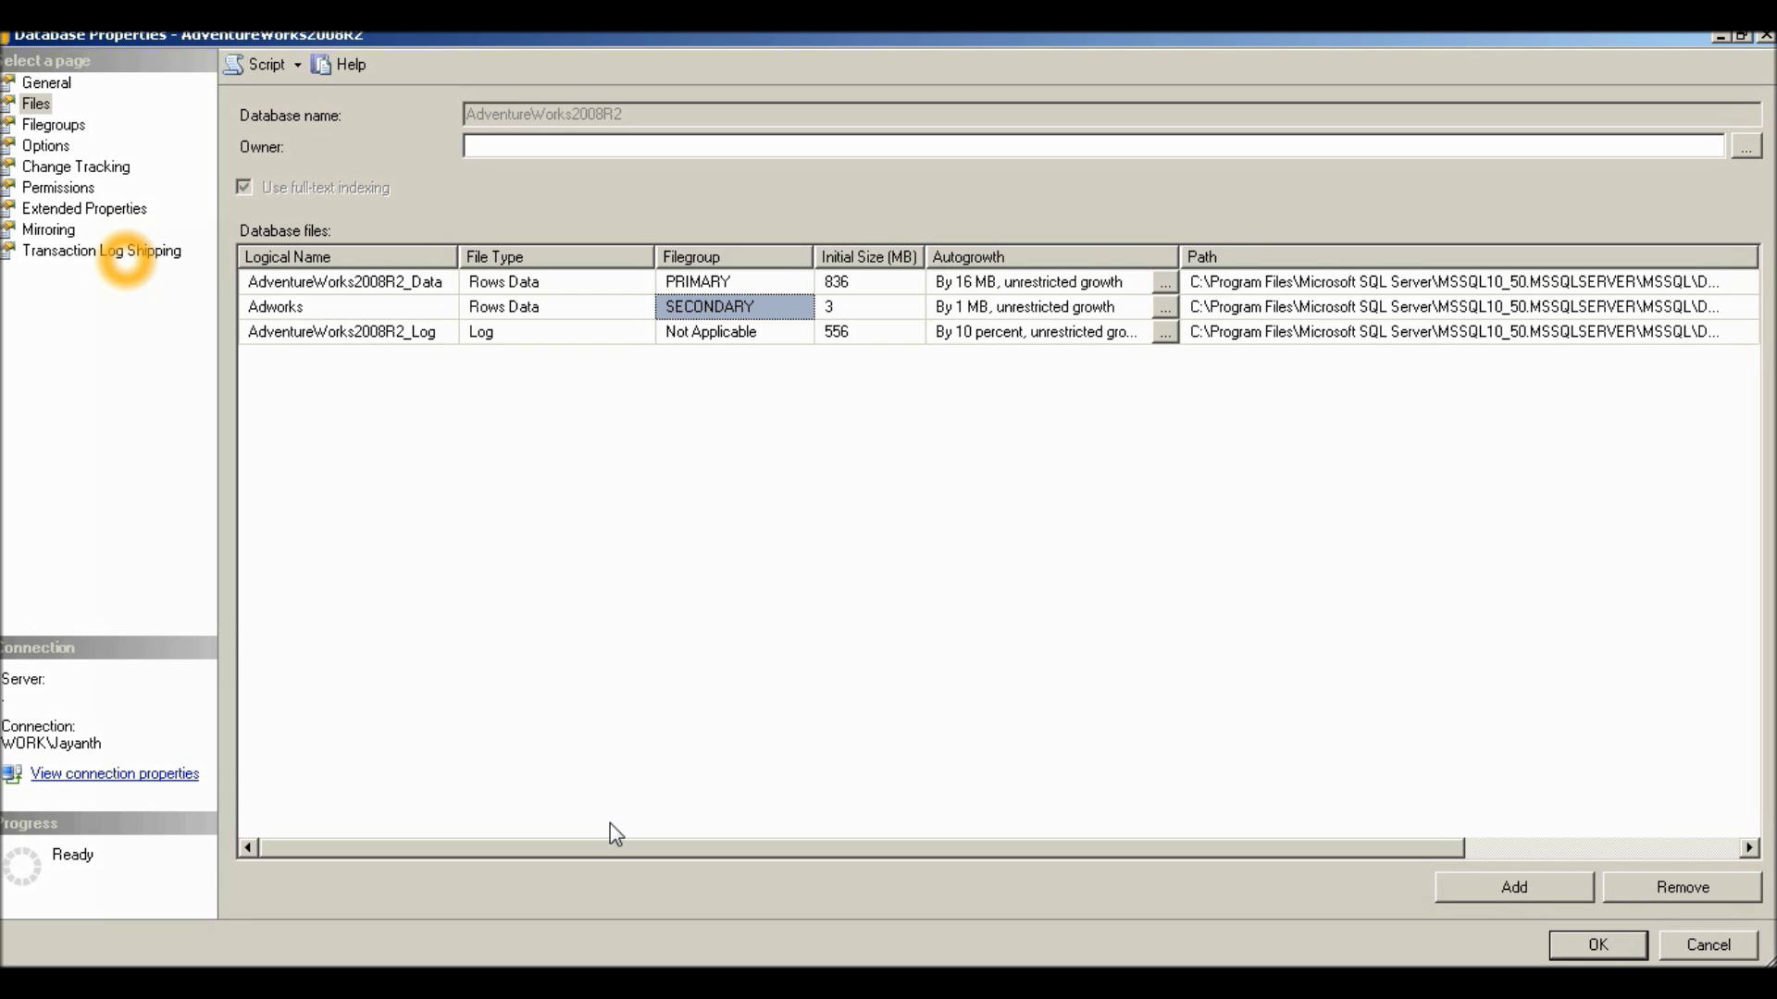
# Review the recovery model choices in the database options, keep Simple selected and close the properties.
pyautogui.press('Down')
pyautogui.press('Down')
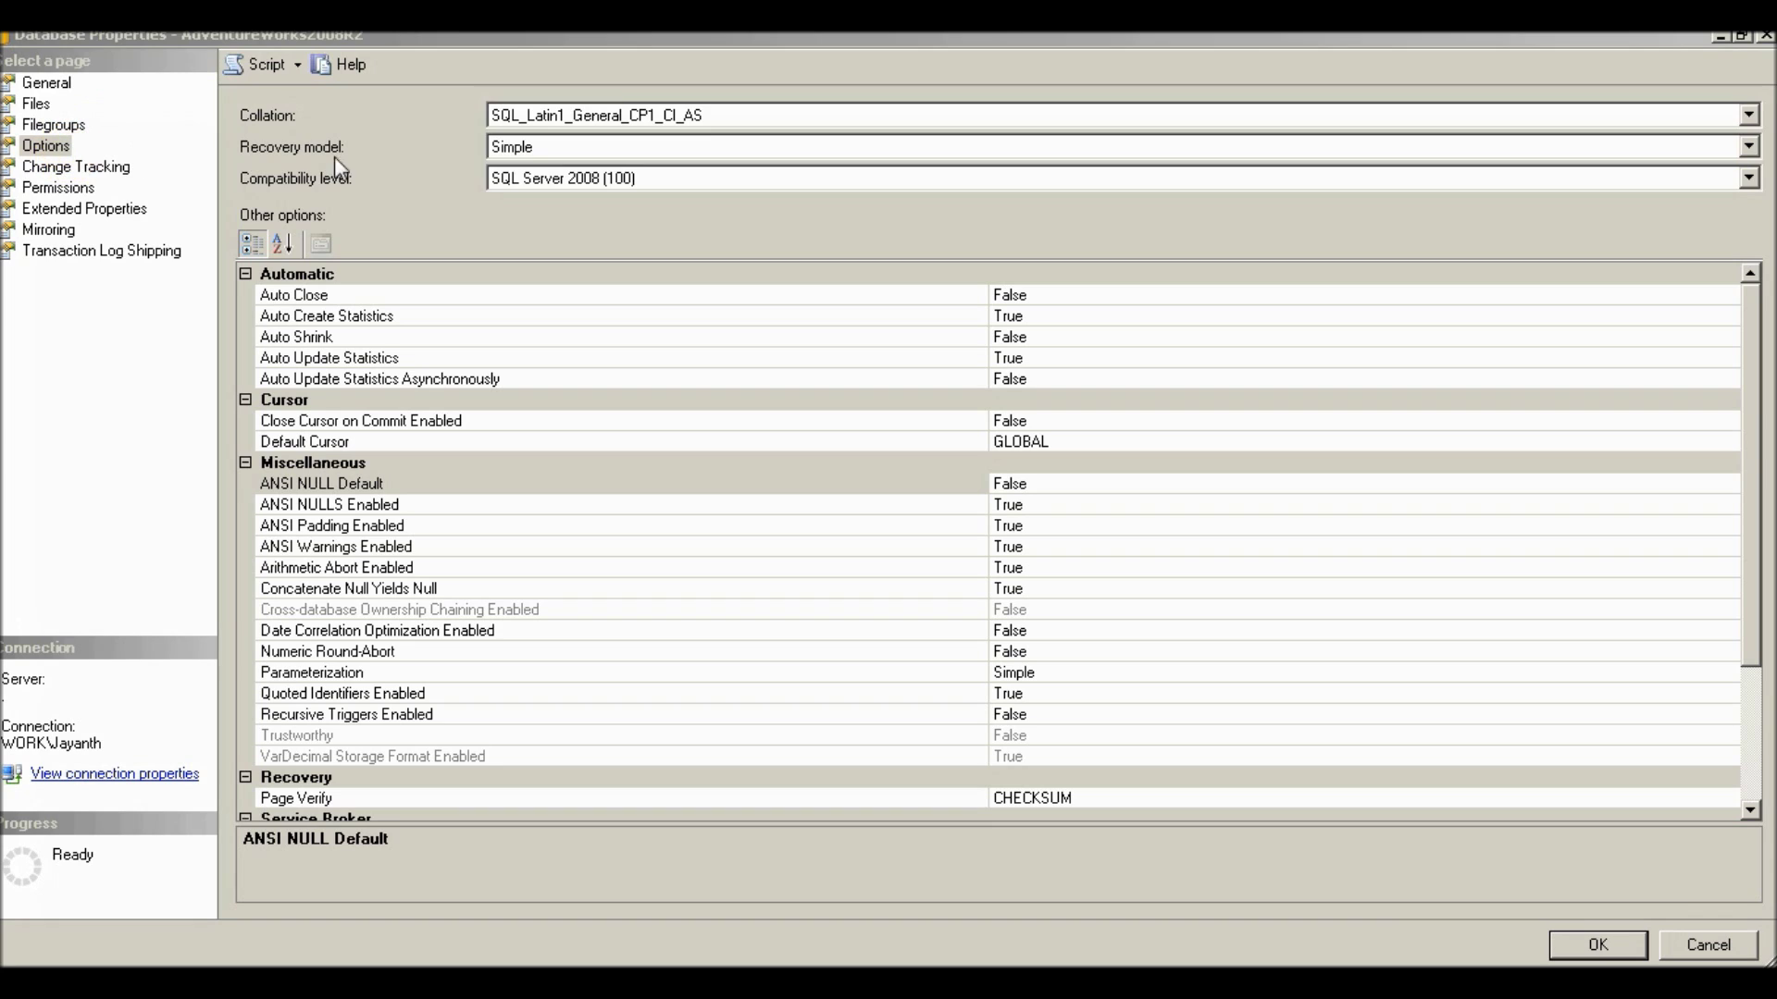
pyautogui.click(505, 146)
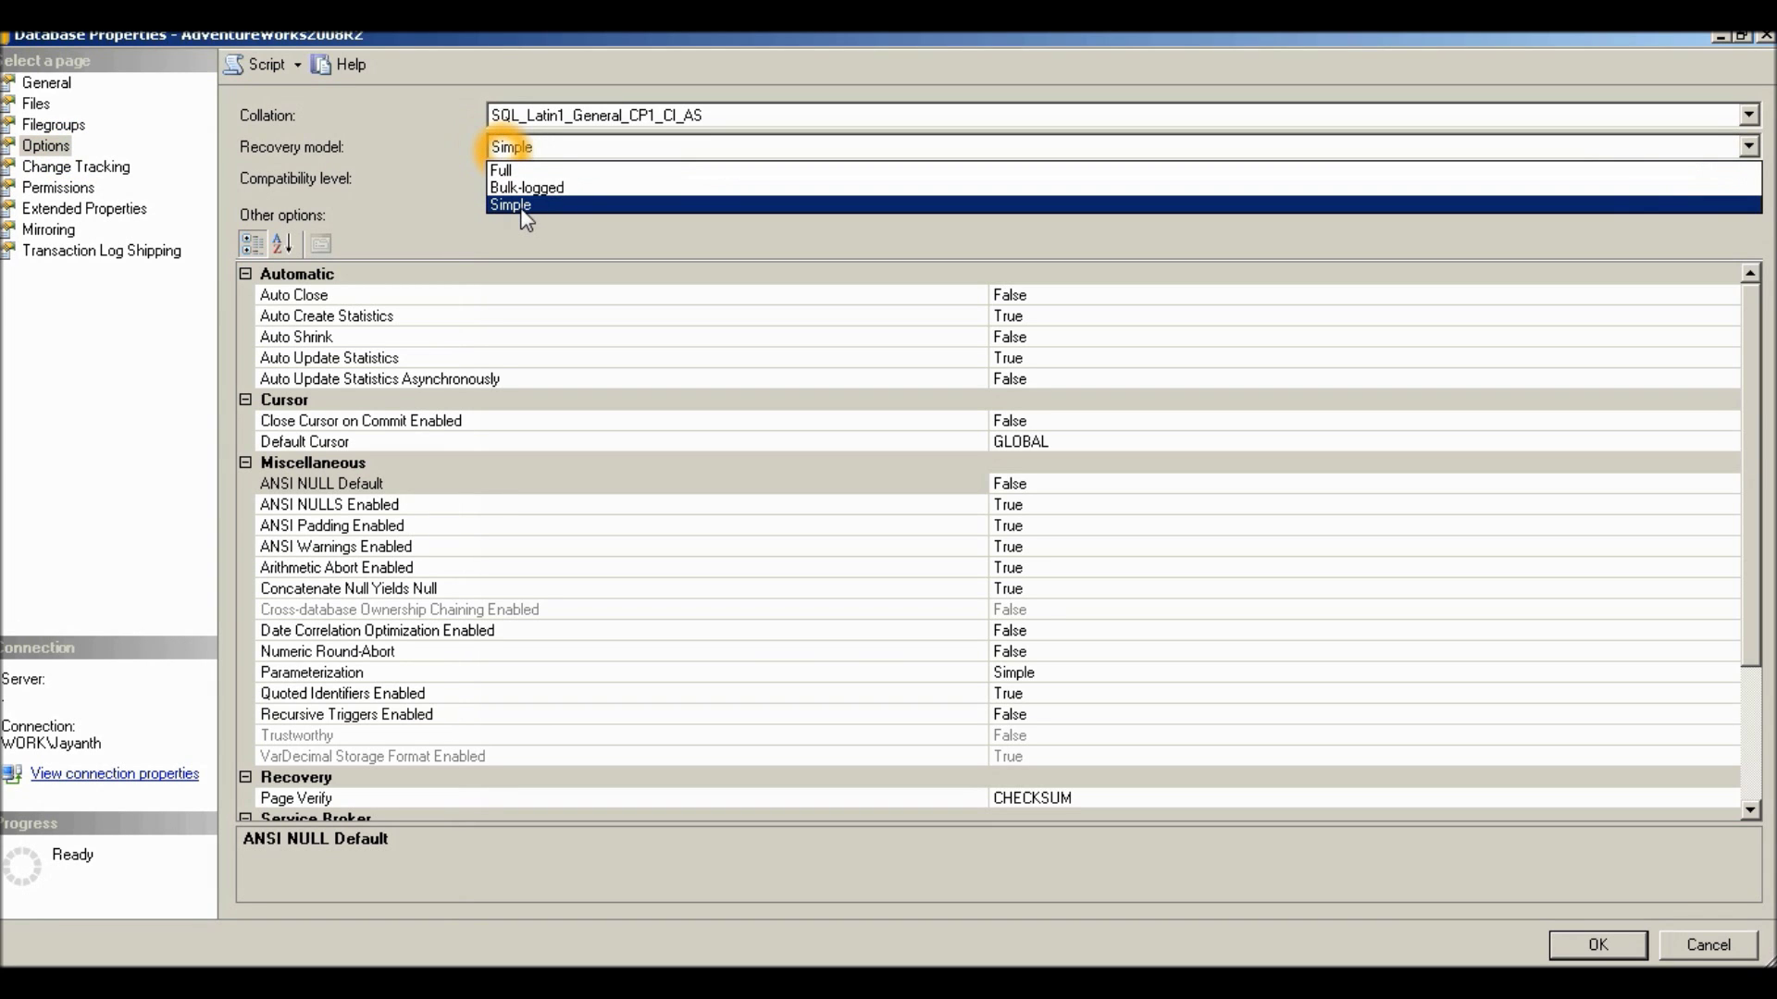
pyautogui.click(703, 222)
pyautogui.click(1027, 151)
pyautogui.click(1140, 231)
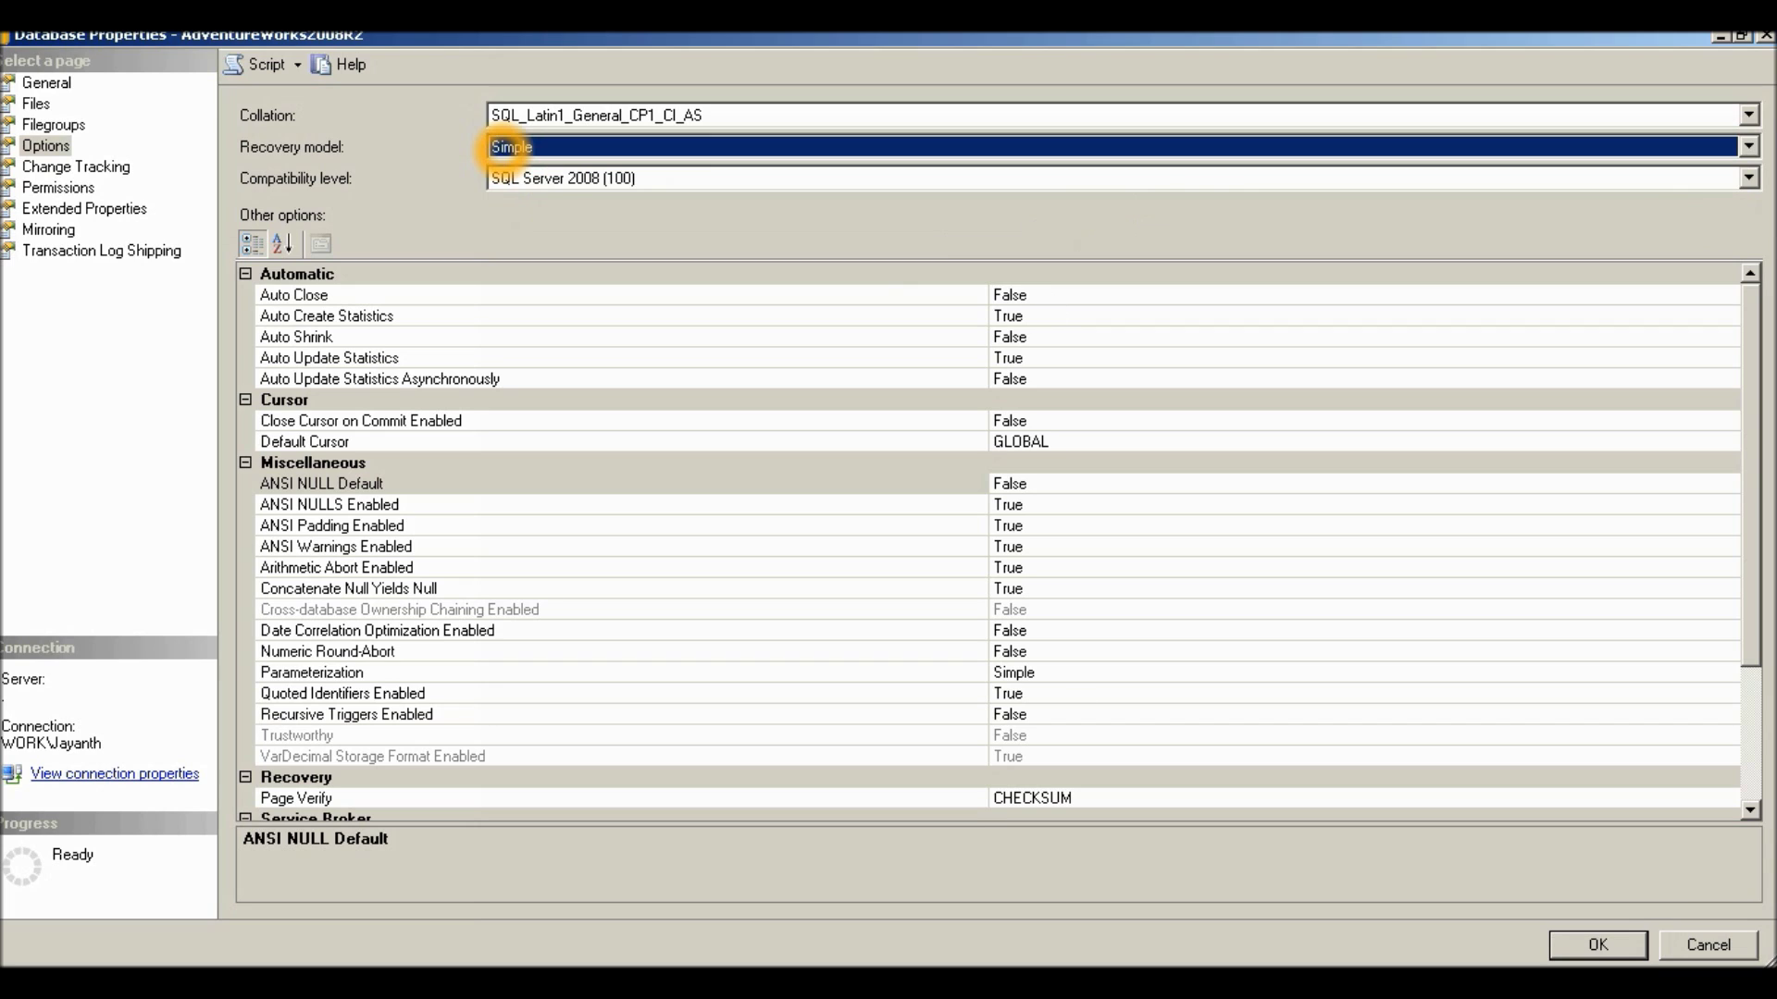
pyautogui.click(930, 148)
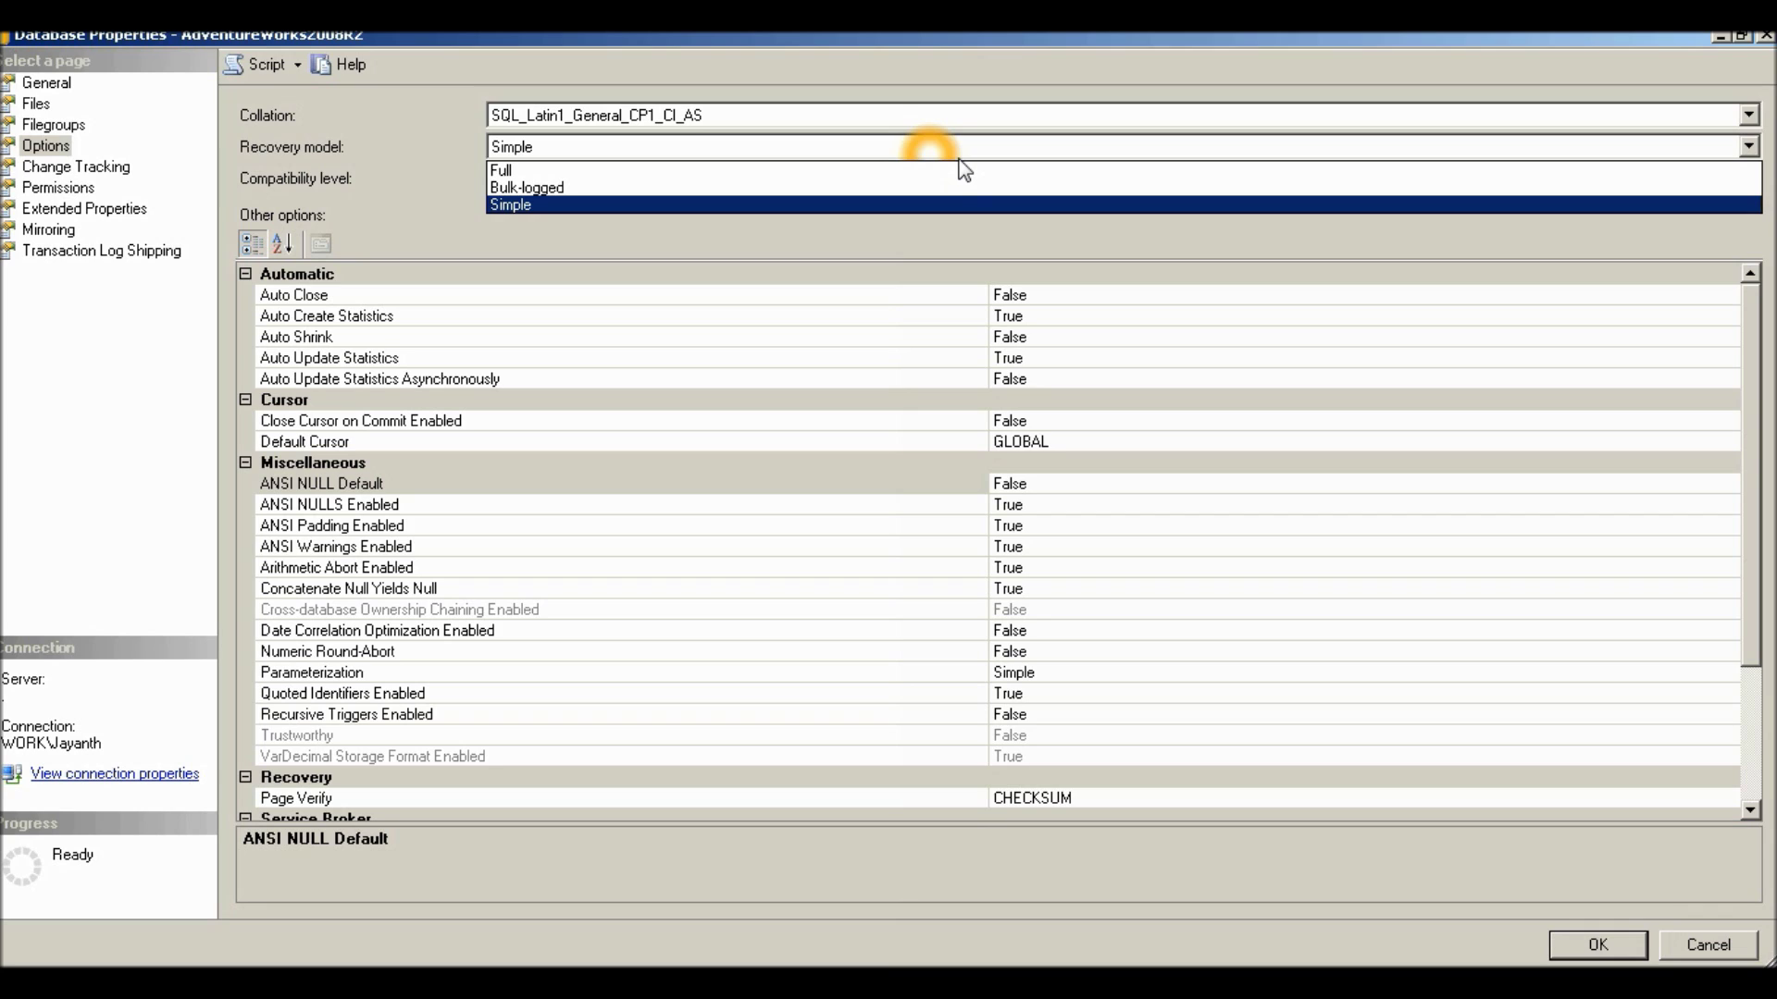
pyautogui.click(875, 207)
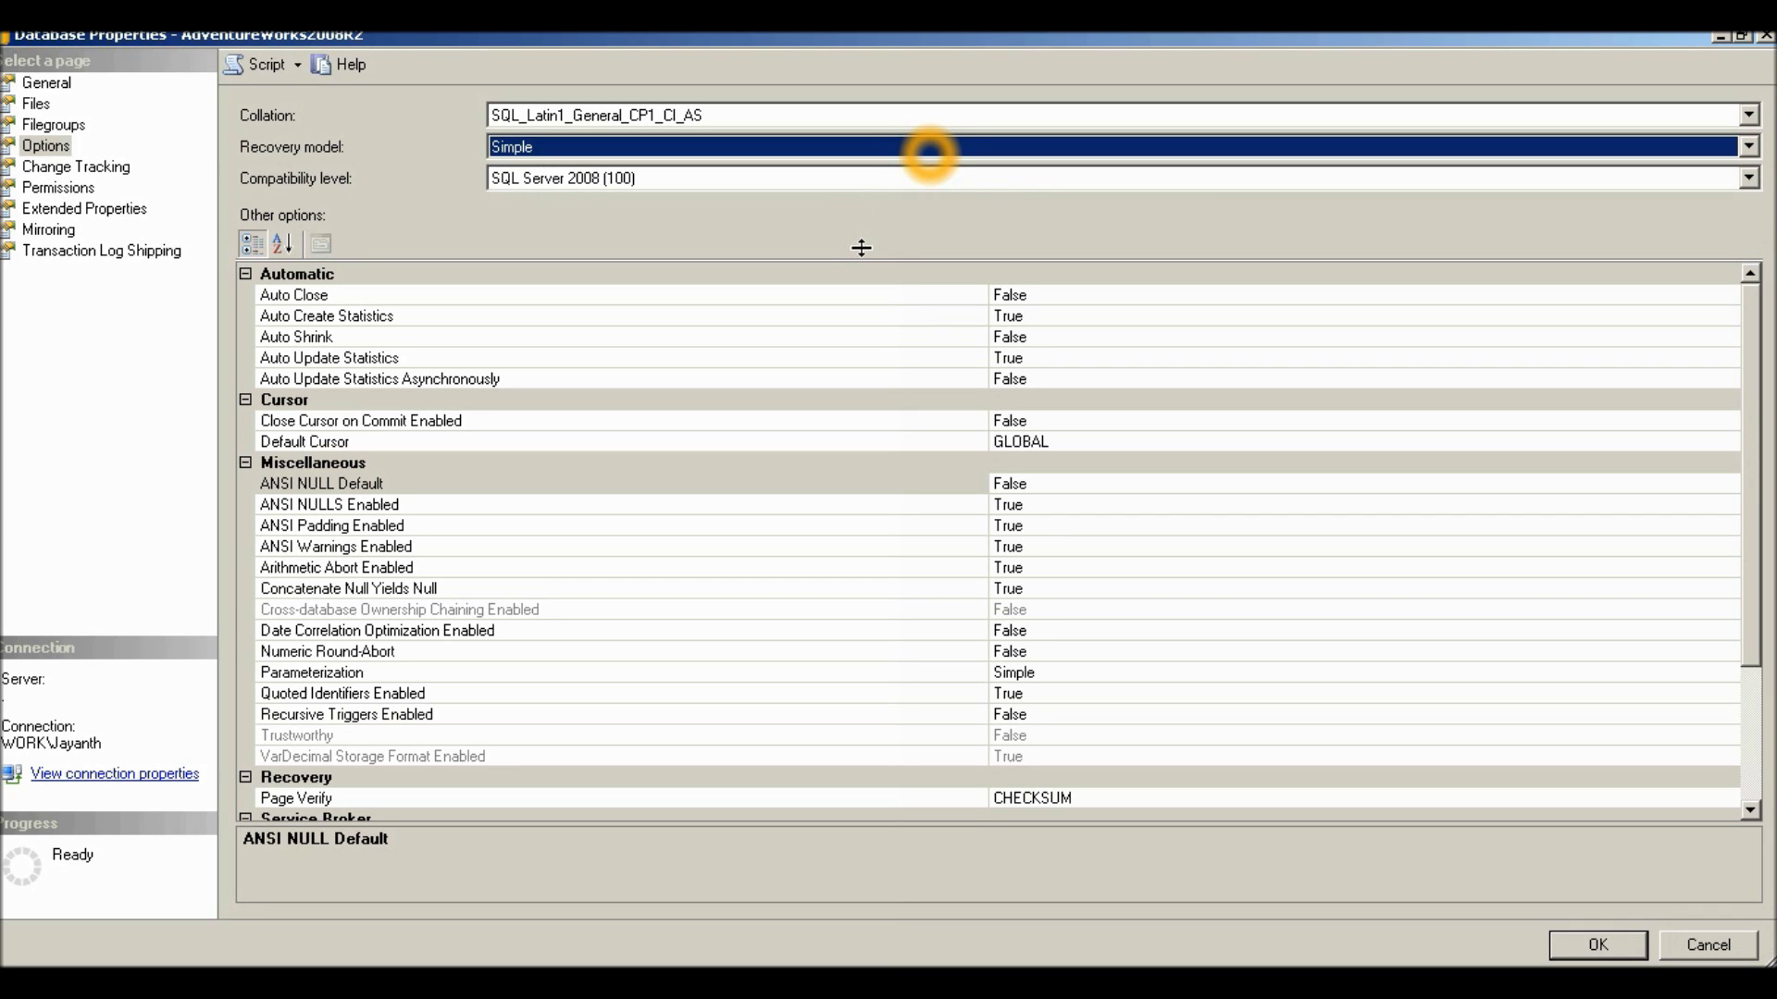
pyautogui.click(1573, 957)
pyautogui.click(167, 265)
pyautogui.click(25, 304)
pyautogui.click(35, 292)
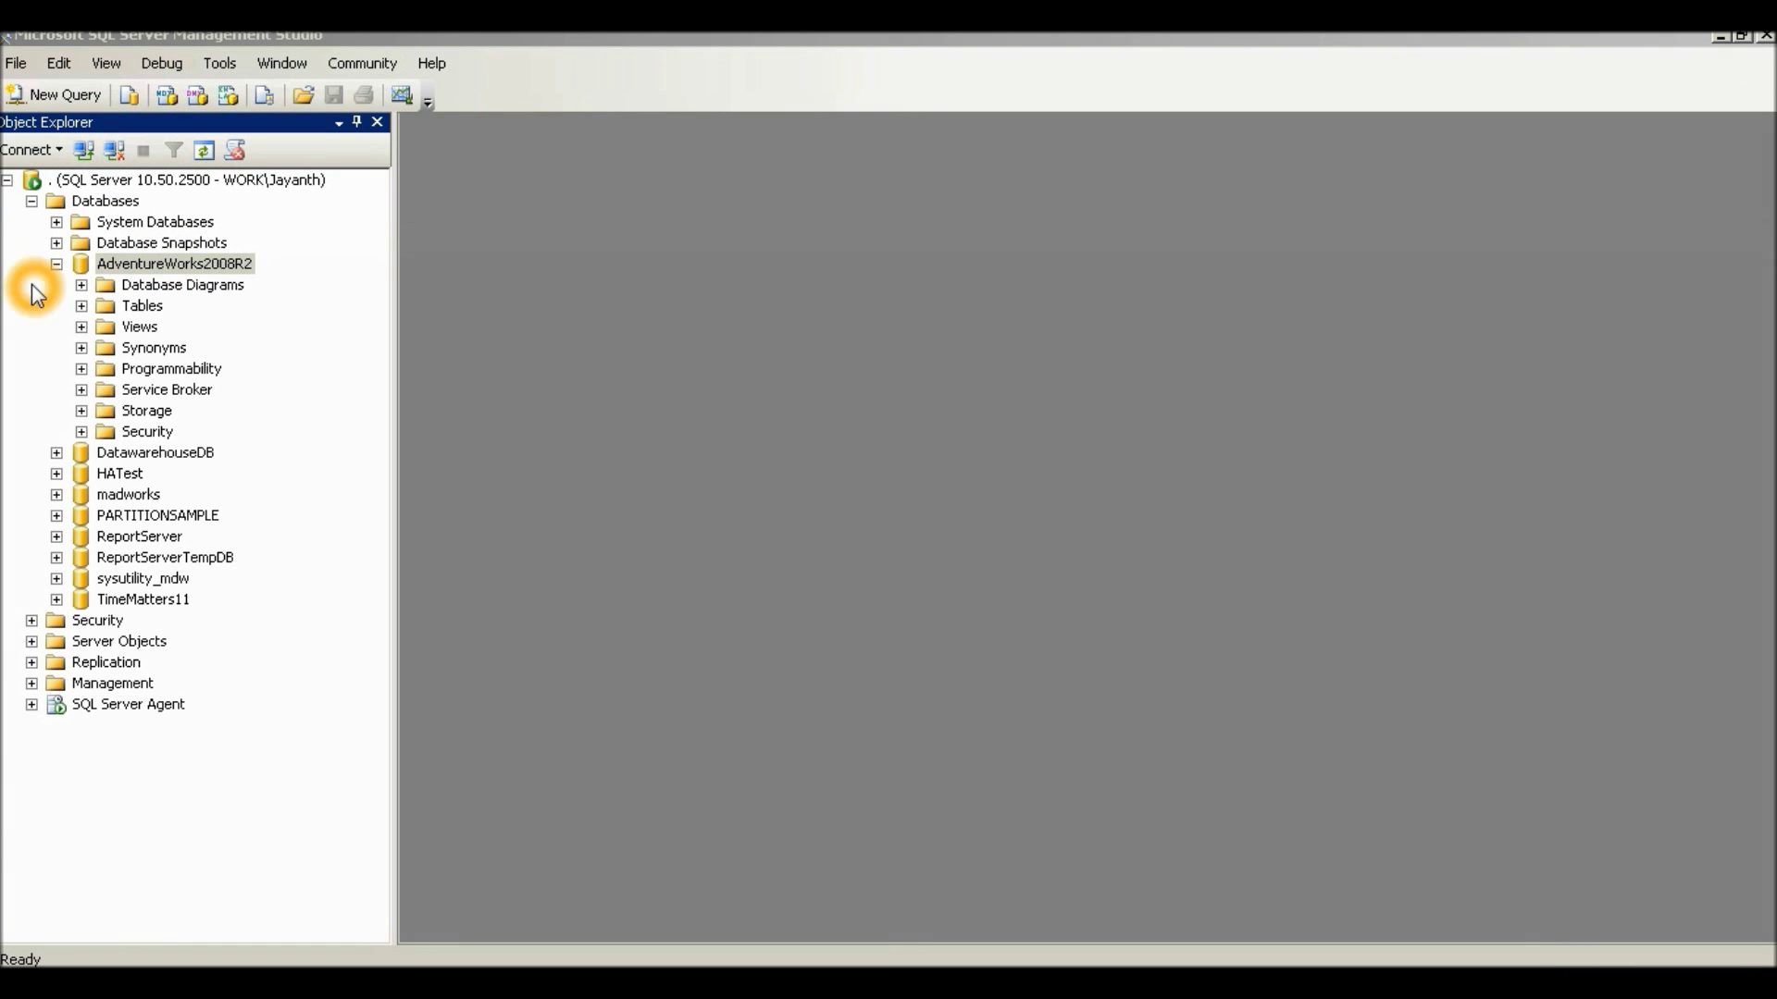
# Start a backup task for AdventureWorks2008R2 with backup type Full and the Database component.
pyautogui.rightClick(102, 265)
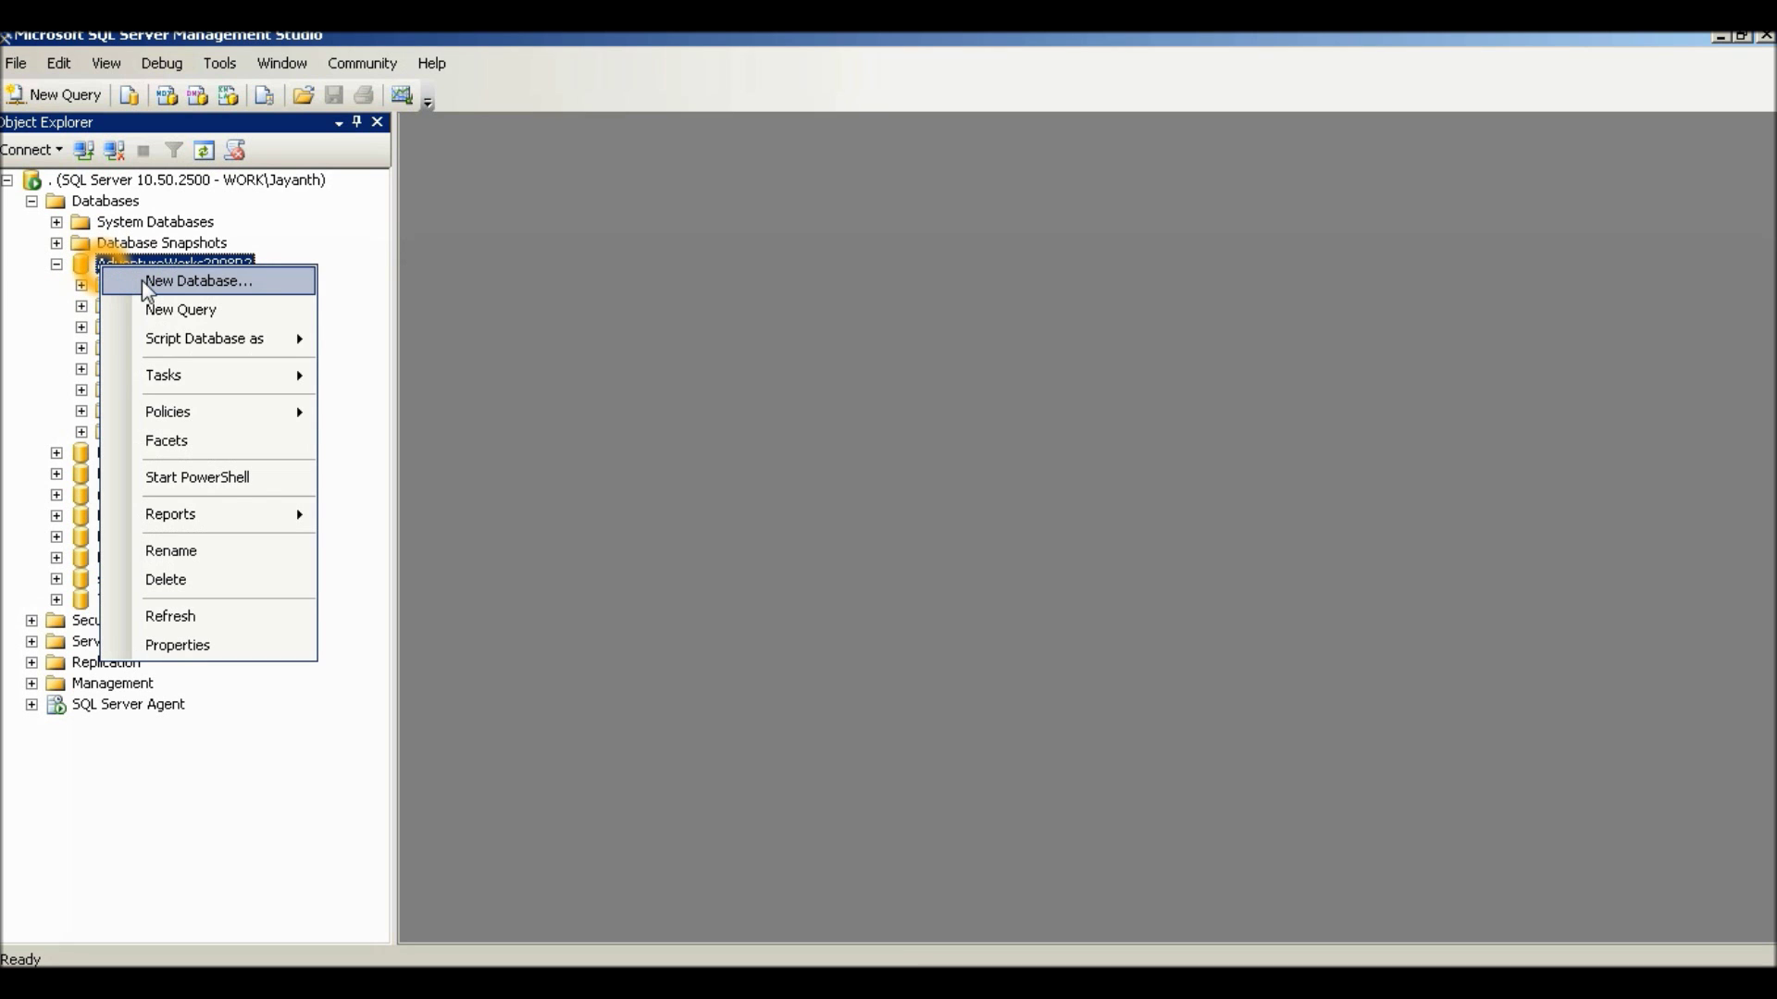
pyautogui.moveTo(269, 389)
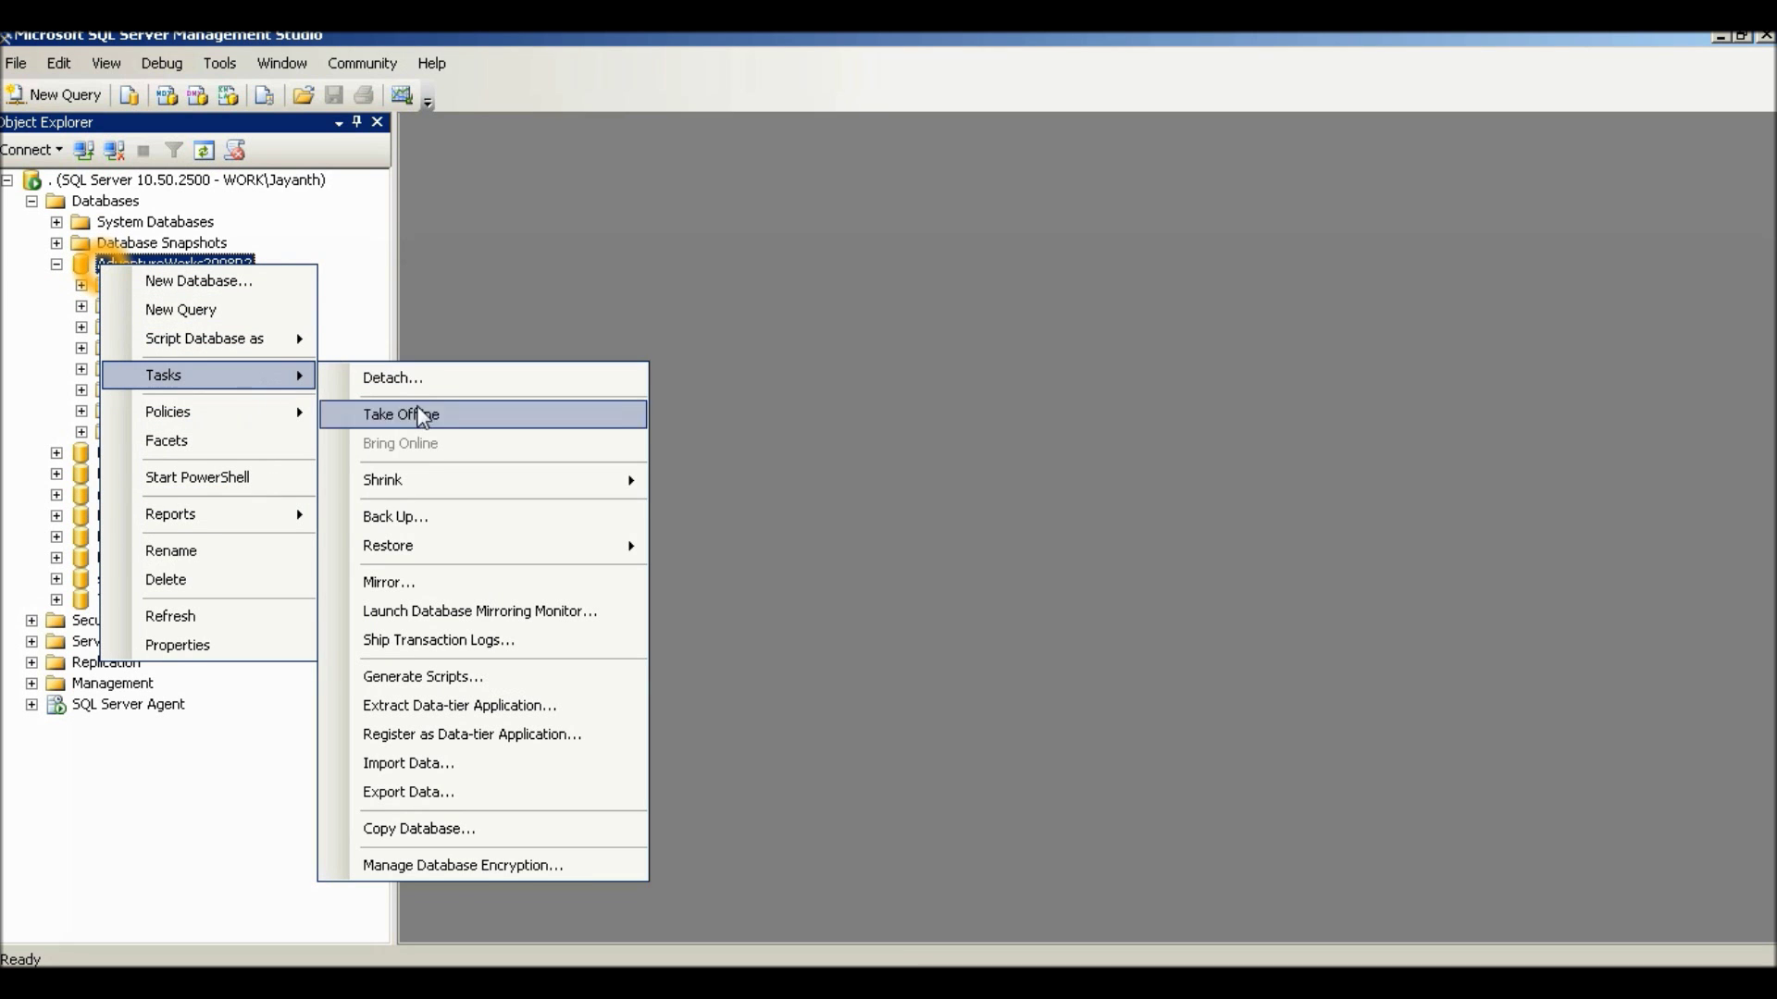
pyautogui.click(398, 516)
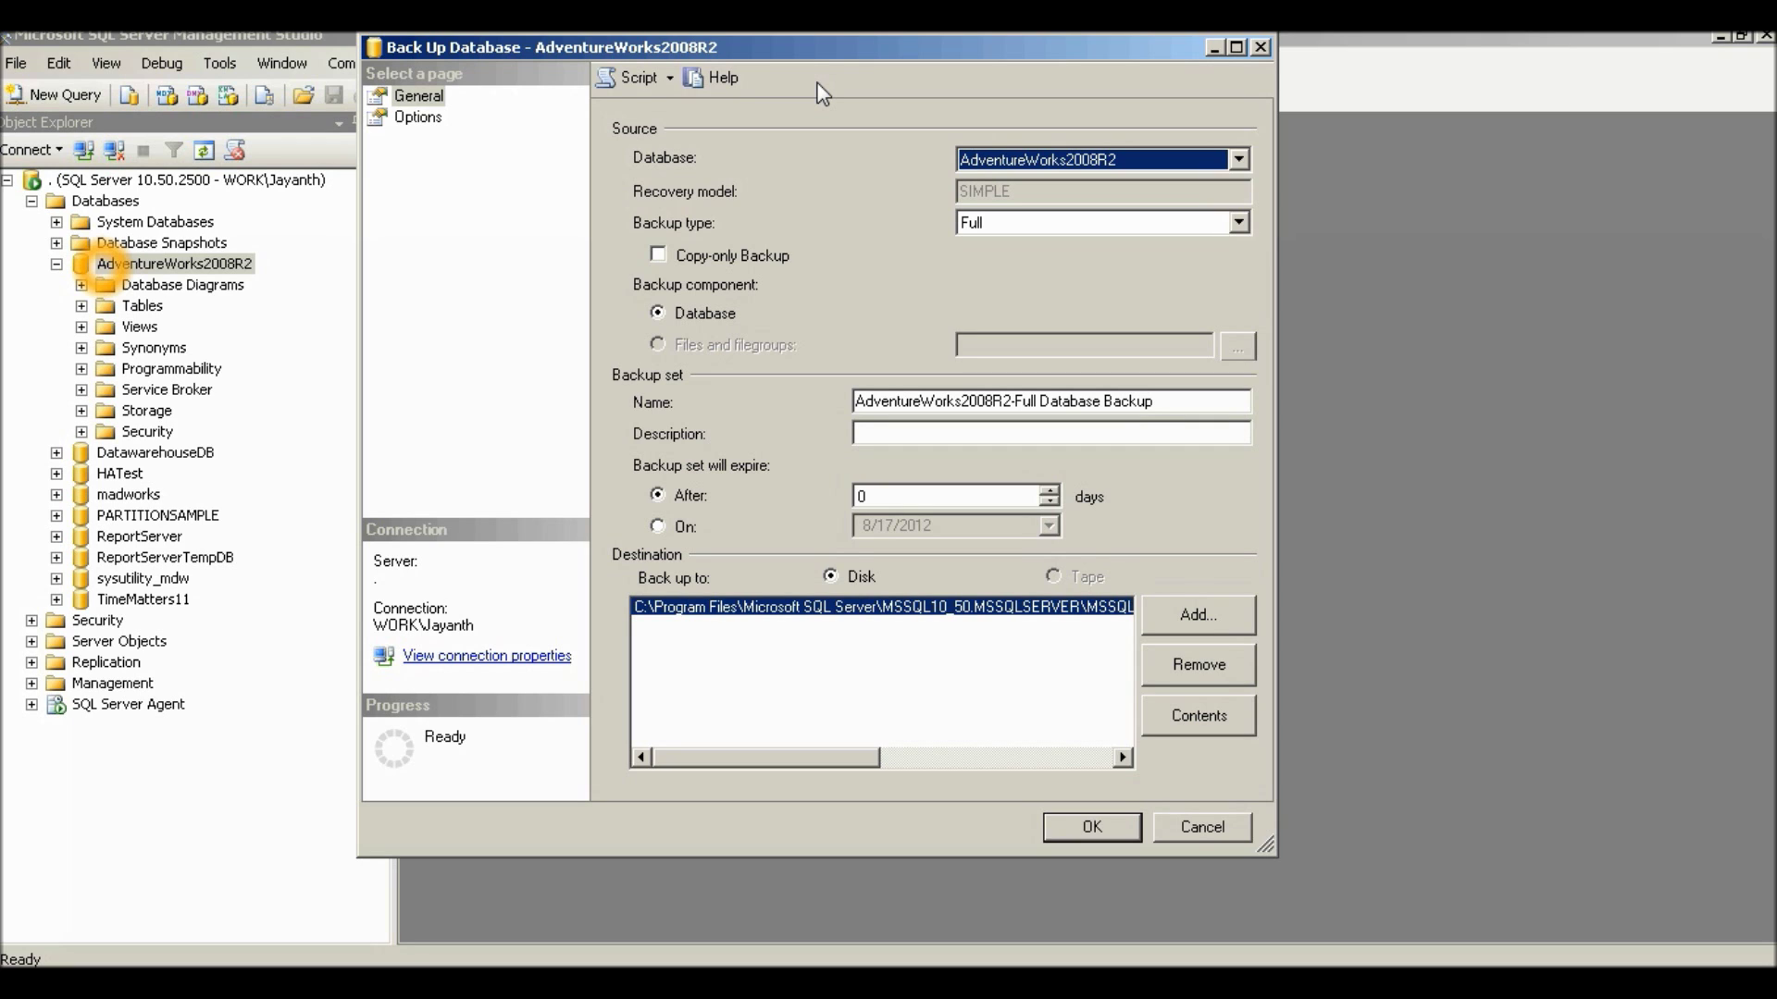
pyautogui.click(1056, 231)
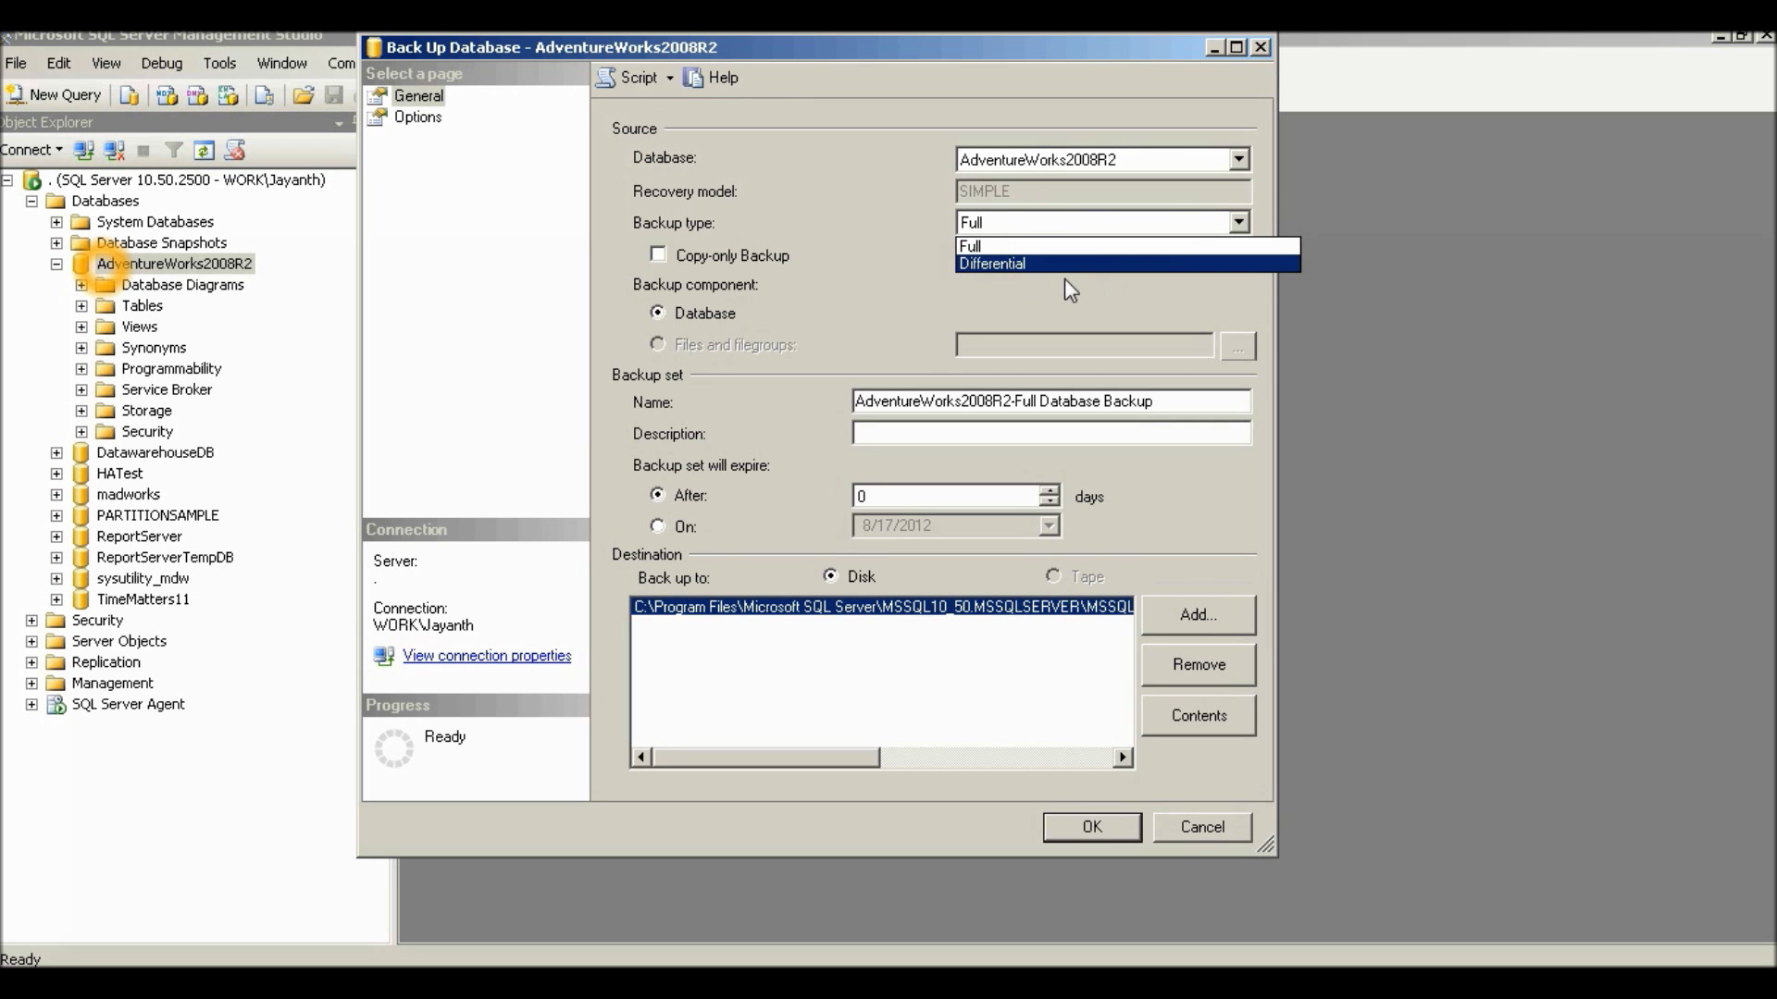
pyautogui.click(1001, 225)
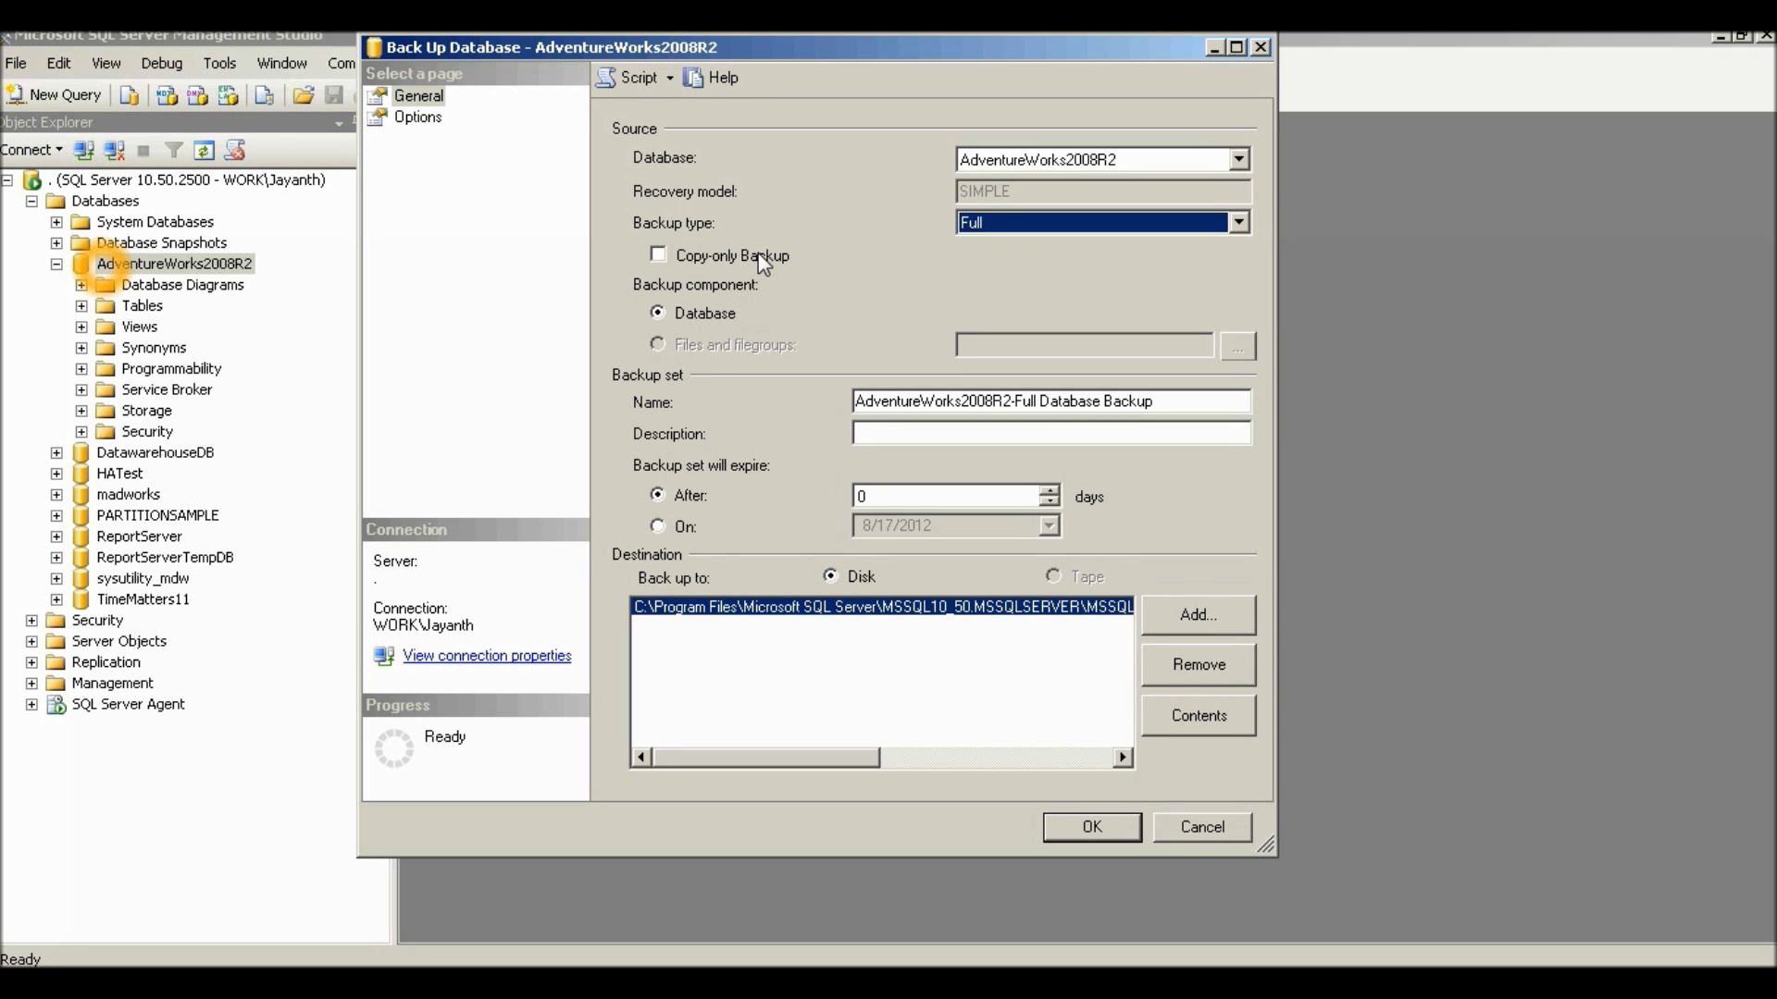
pyautogui.click(735, 309)
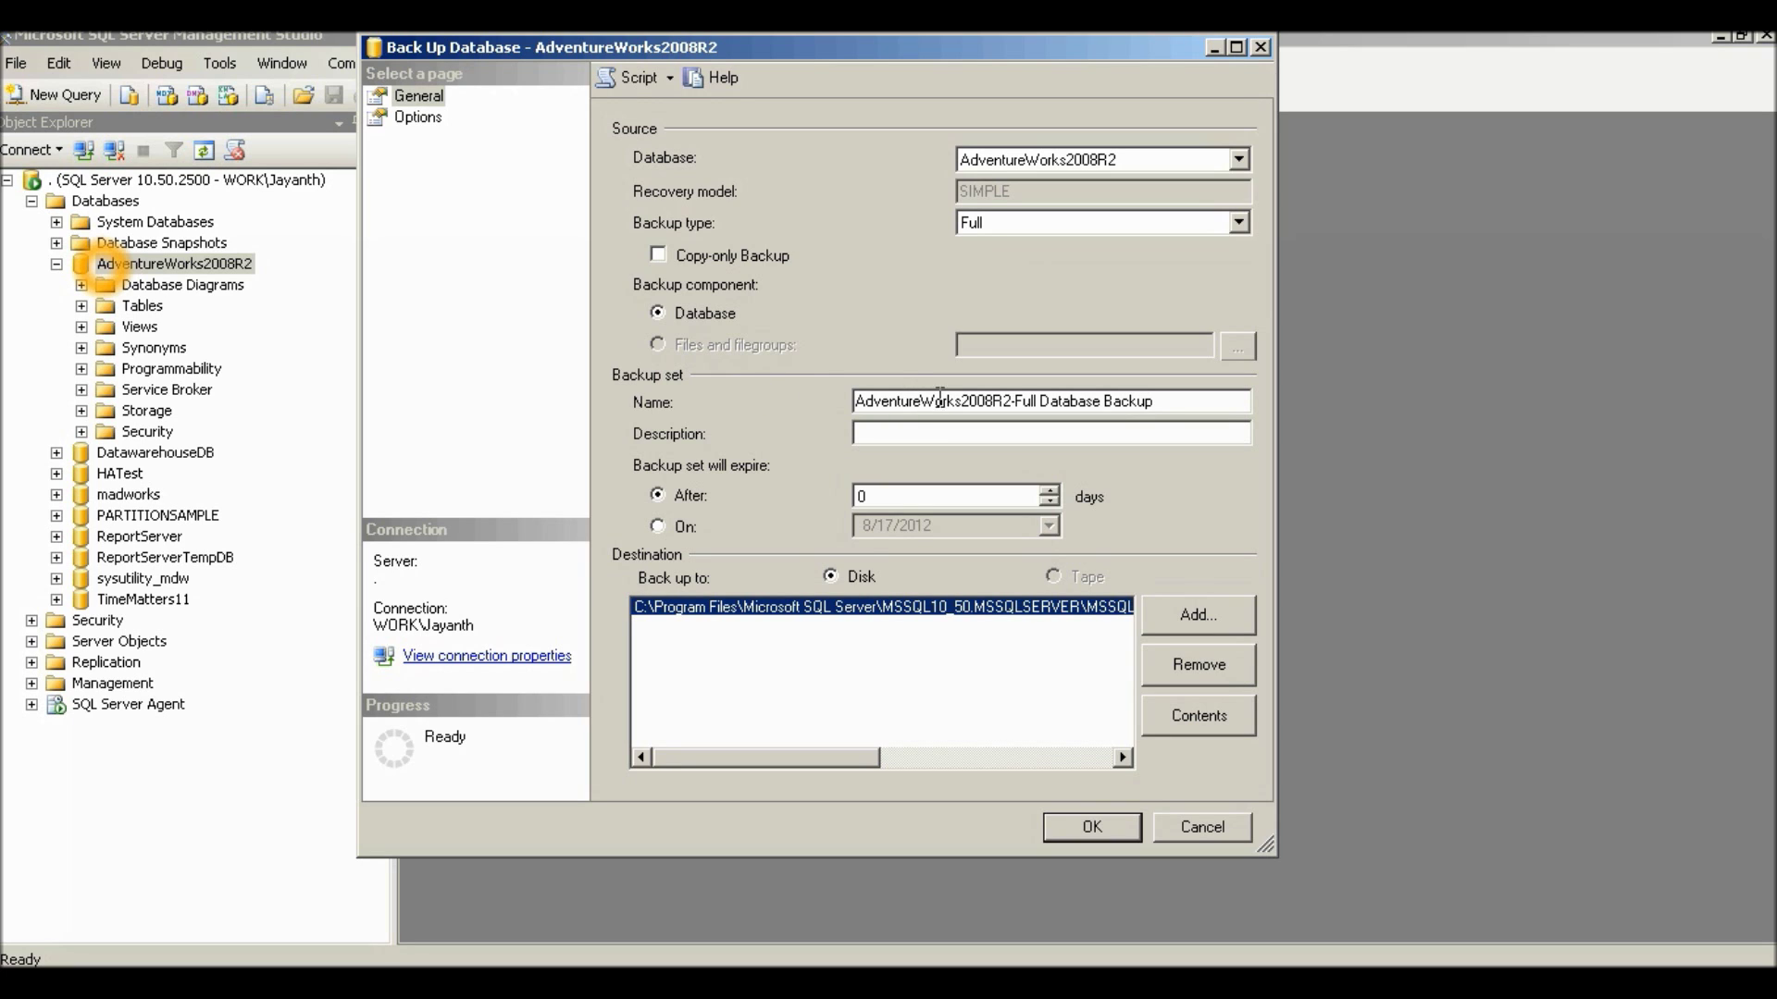
pyautogui.click(1199, 401)
# Inspect the full path of the current backup destination and the dialog for adding another disk destination.
pyautogui.moveTo(807, 761); pyautogui.dragTo(997, 746)
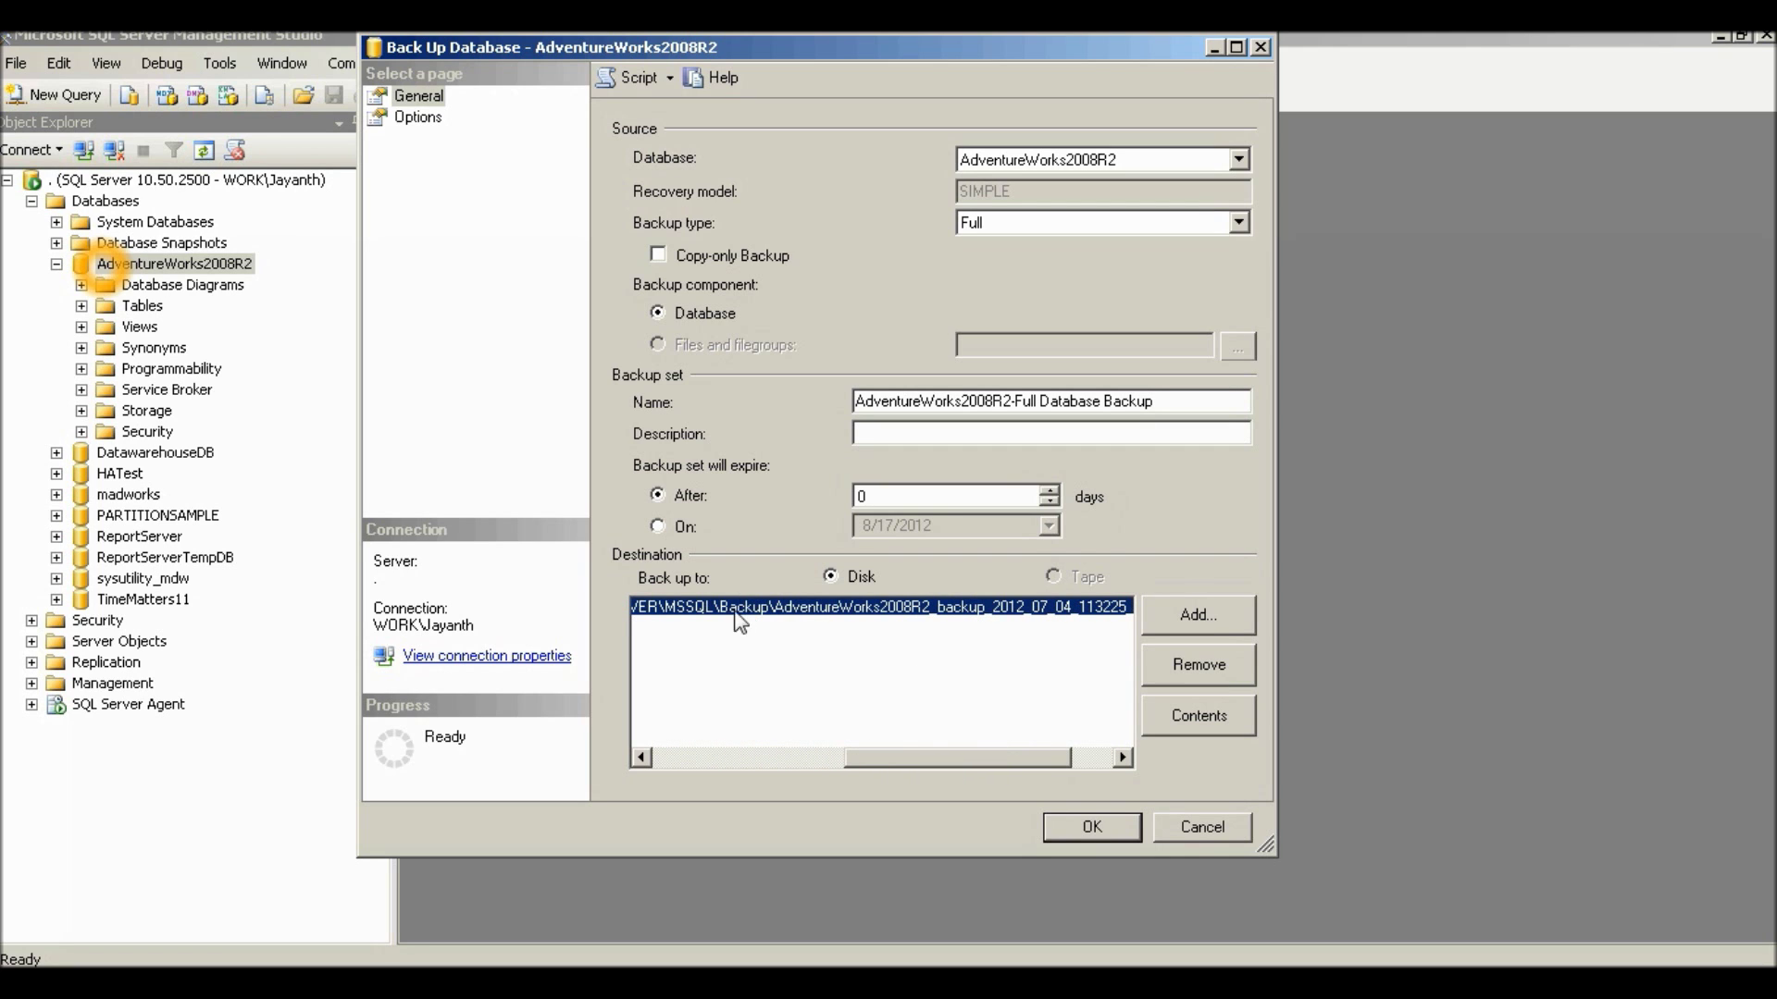
pyautogui.moveTo(926, 751); pyautogui.dragTo(732, 746)
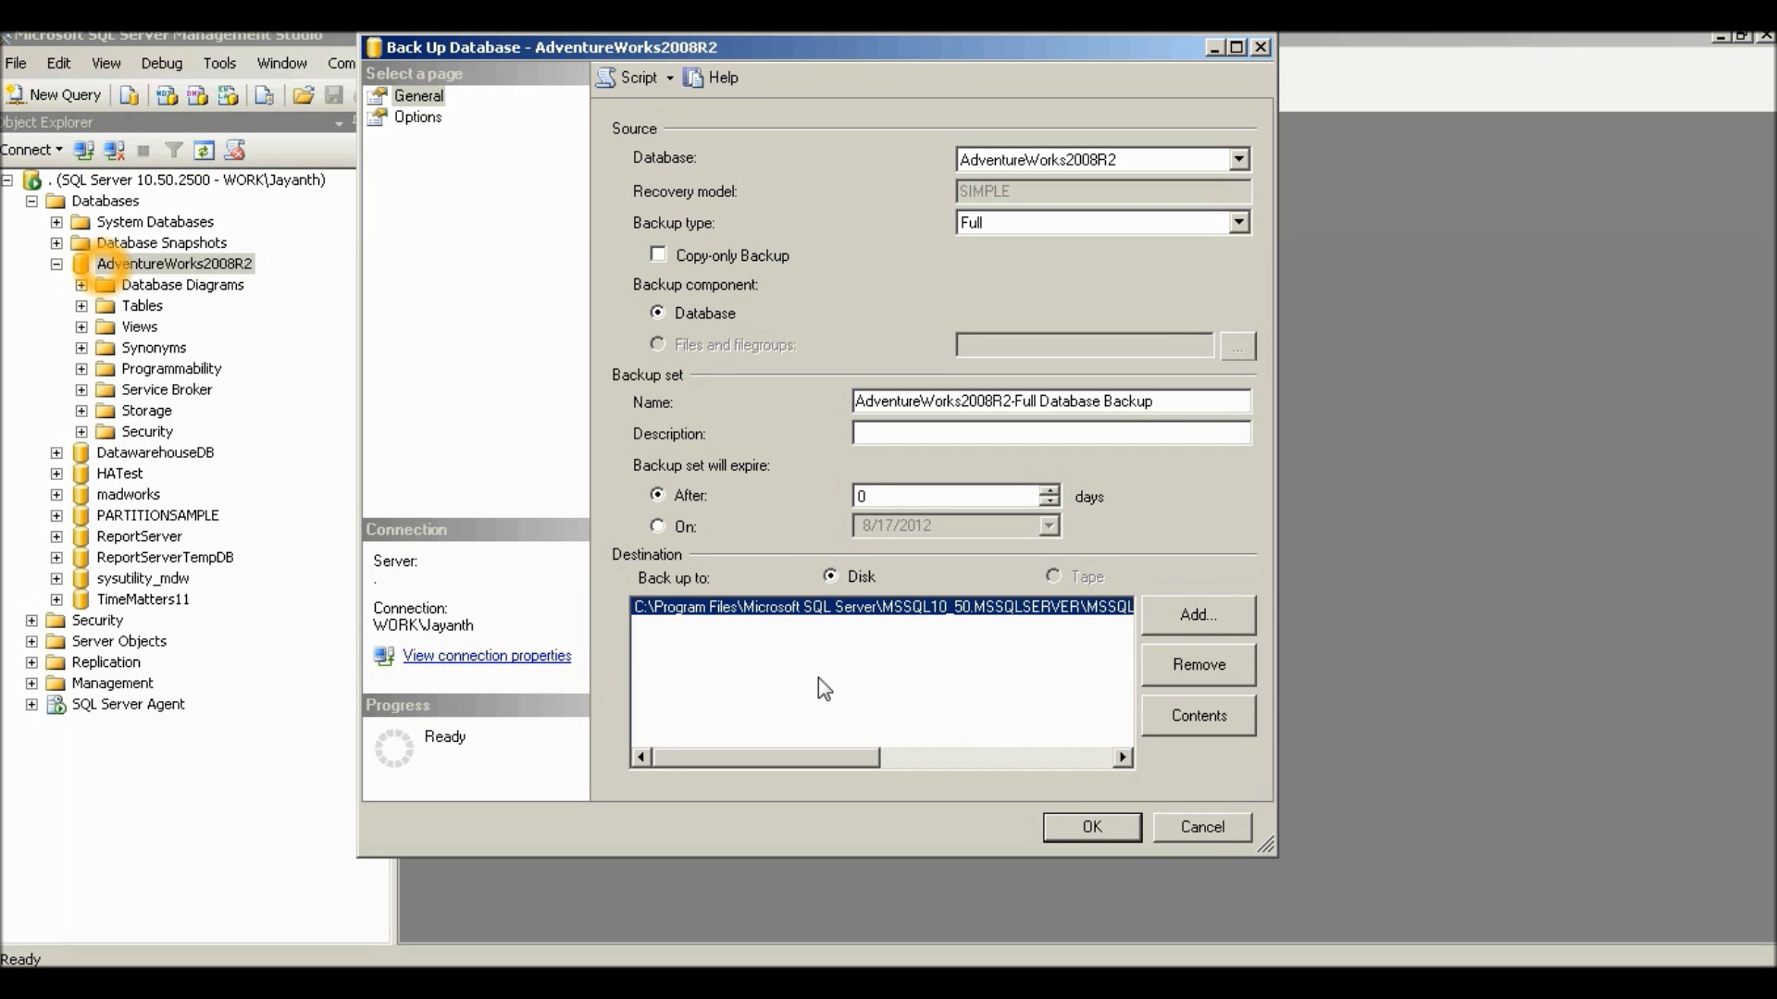
pyautogui.click(1196, 615)
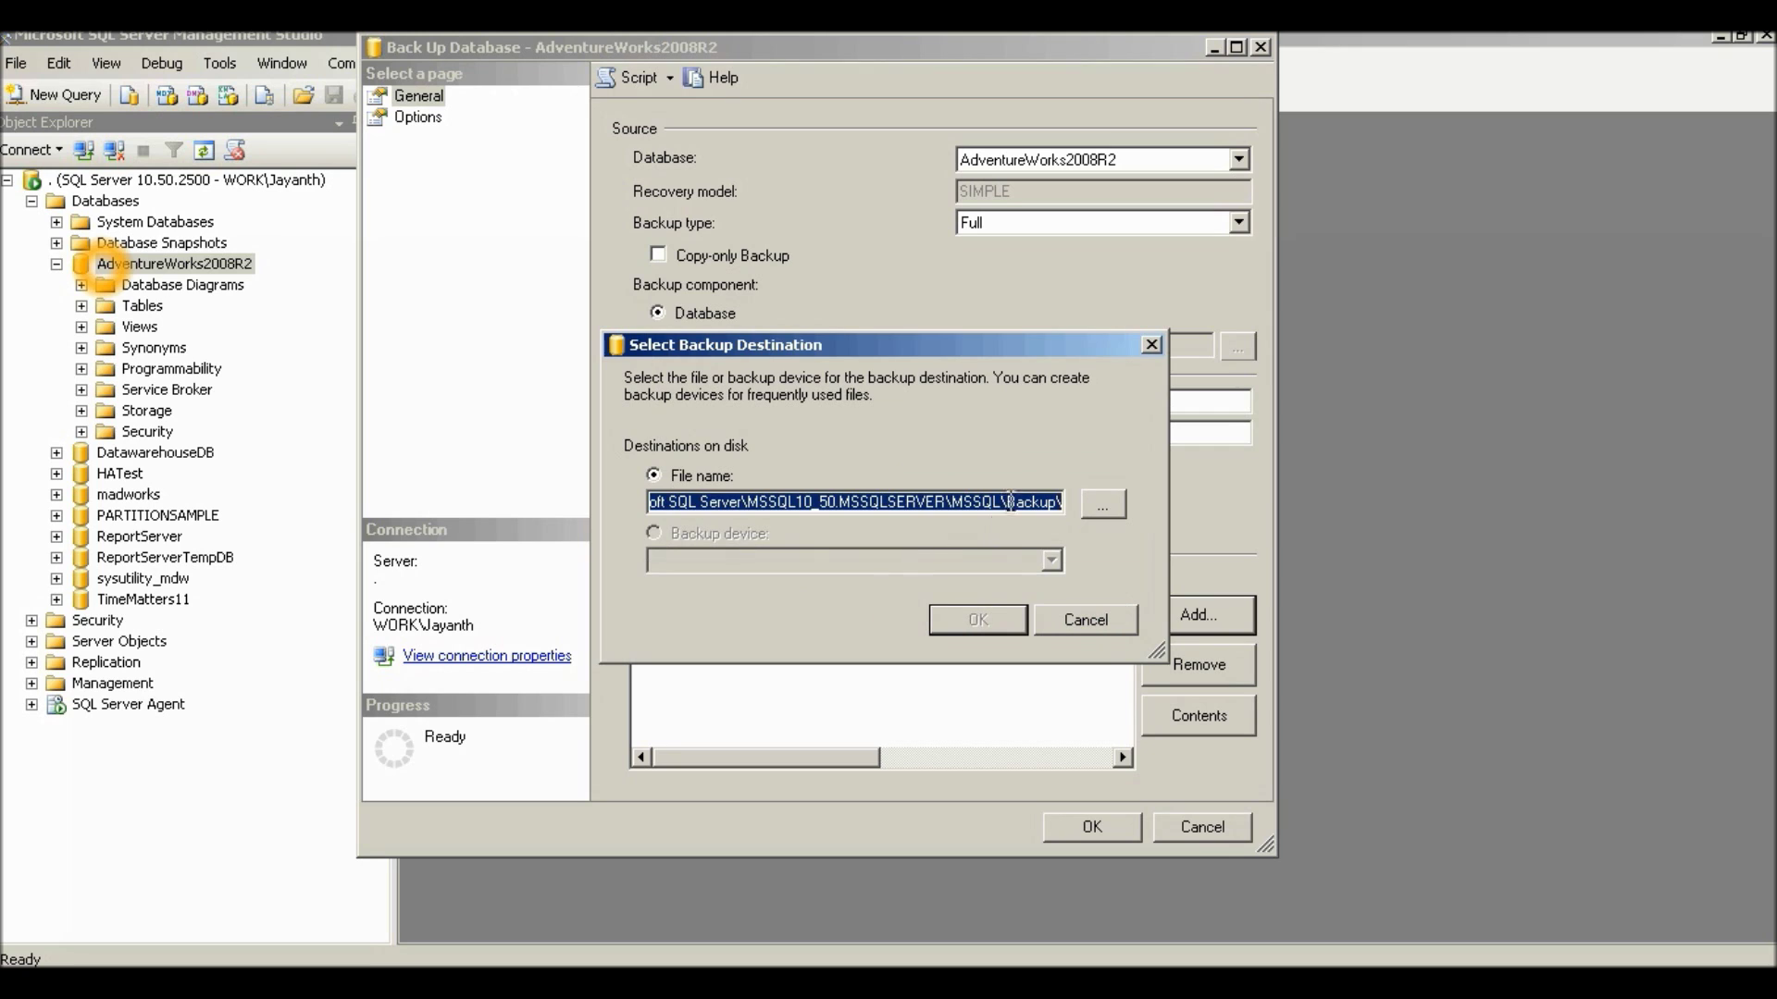
pyautogui.press('End')
pyautogui.press('Return')
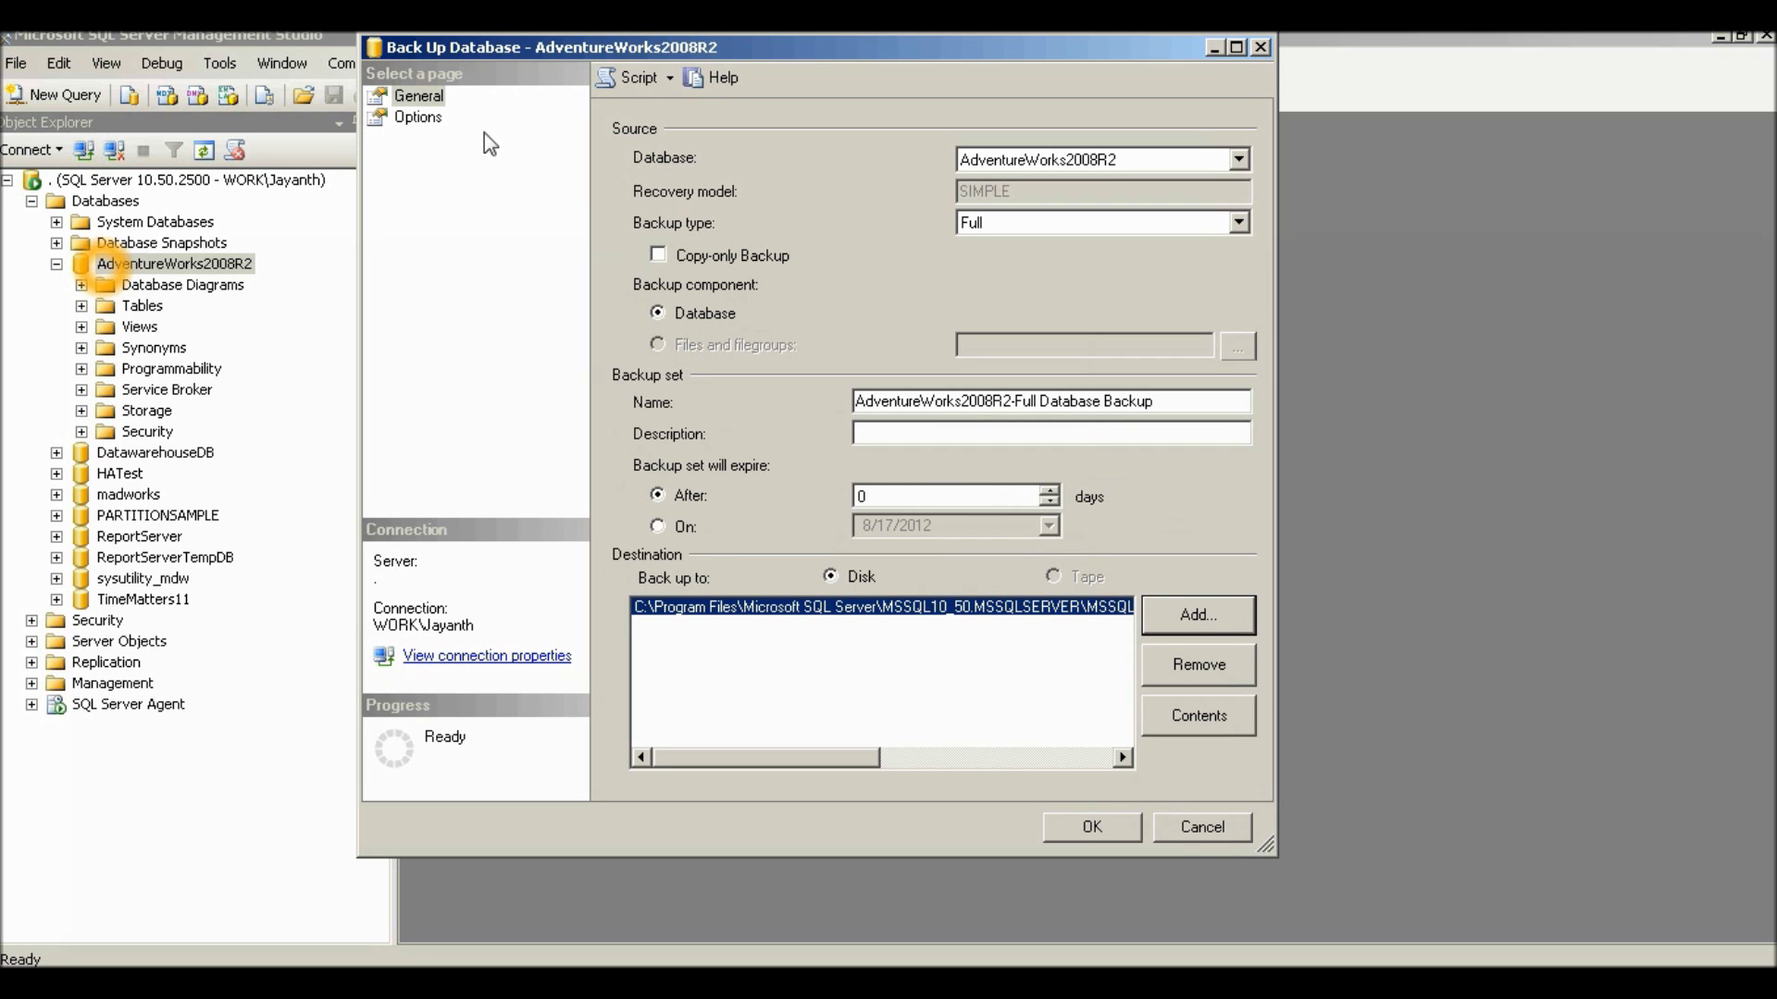
# Set the backup options to overwrite all existing backup sets in the existing media set.
pyautogui.click(418, 117)
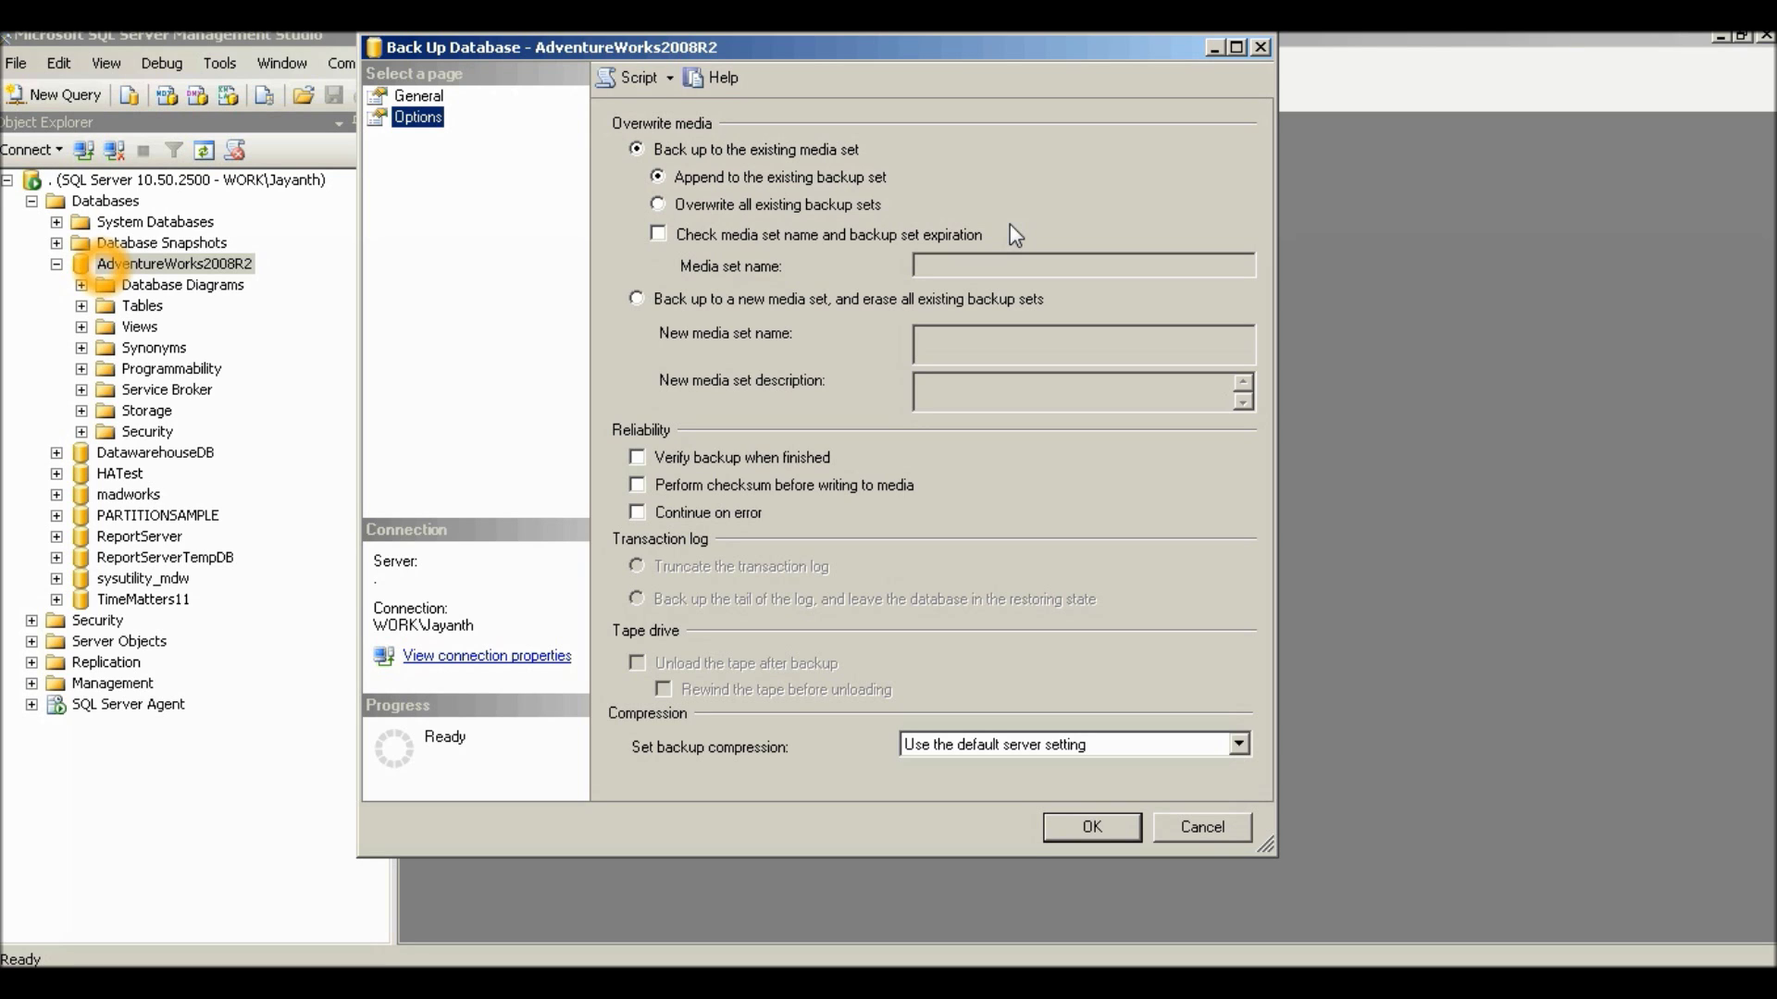
pyautogui.click(742, 206)
pyautogui.click(649, 459)
pyautogui.click(646, 513)
pyautogui.click(638, 484)
pyautogui.click(638, 487)
# Set the backup compression to Compress backup and run the AdventureWorks2008R2 backup to completion.
pyautogui.click(967, 746)
pyautogui.click(969, 786)
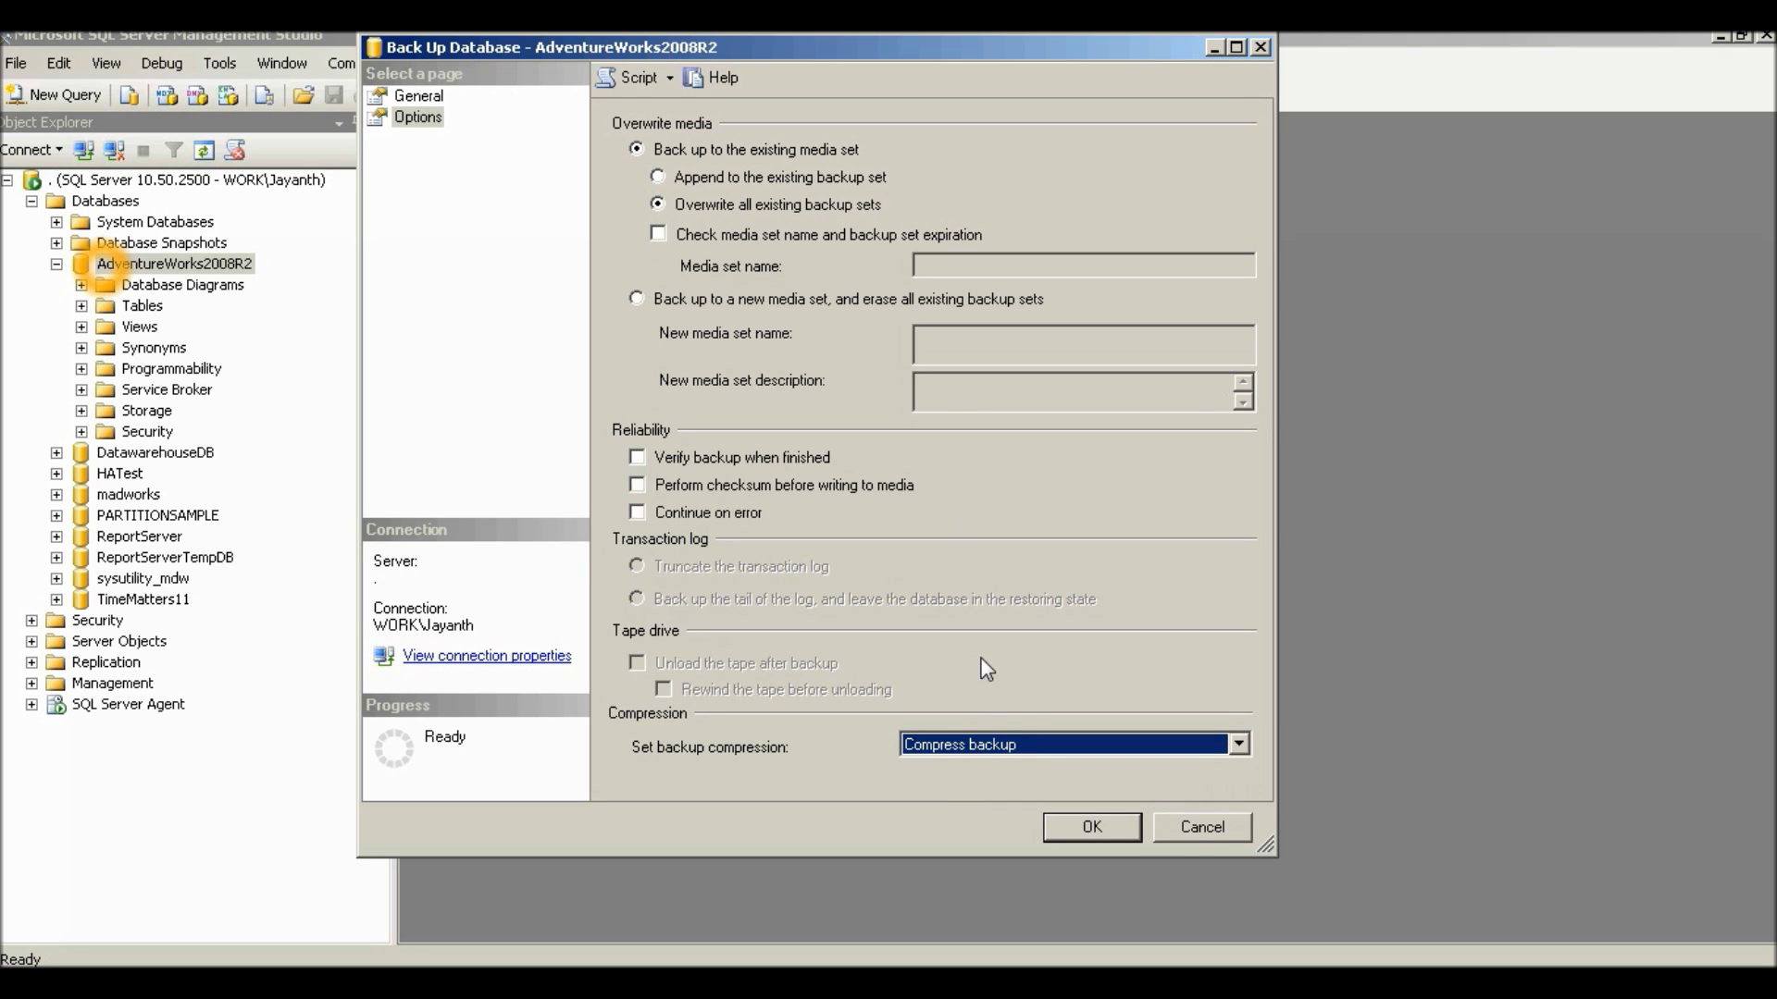
pyautogui.click(1081, 837)
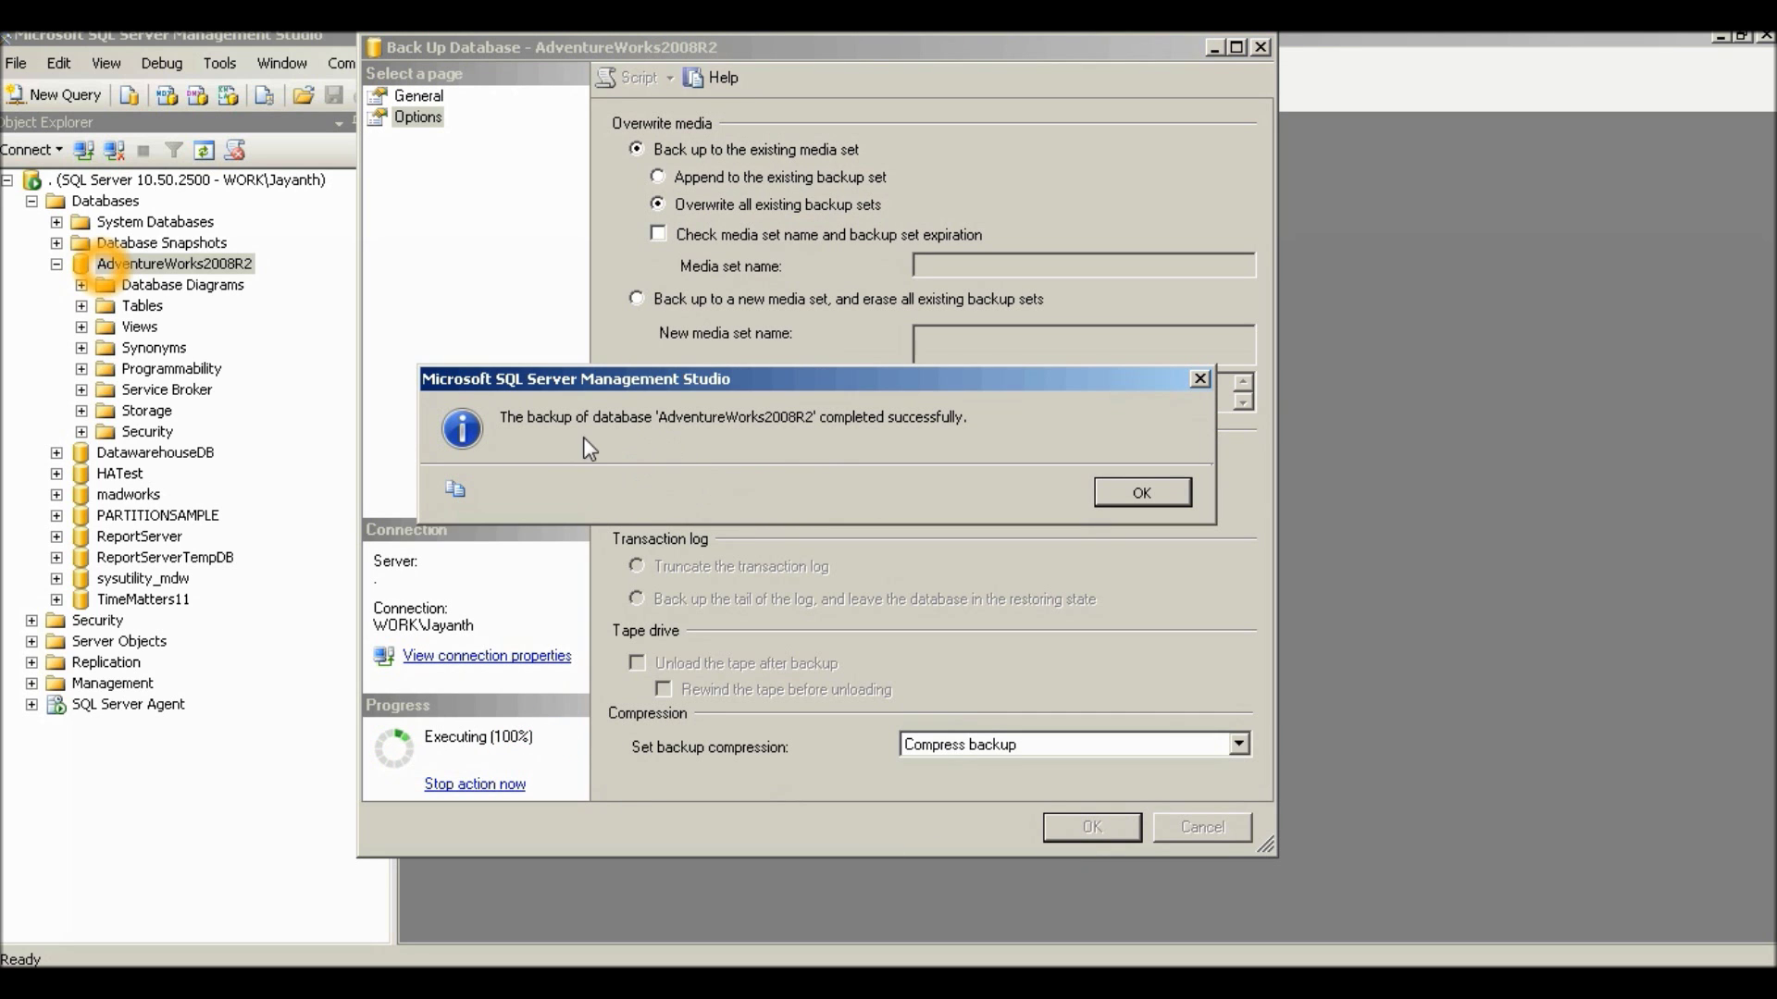
pyautogui.click(1144, 494)
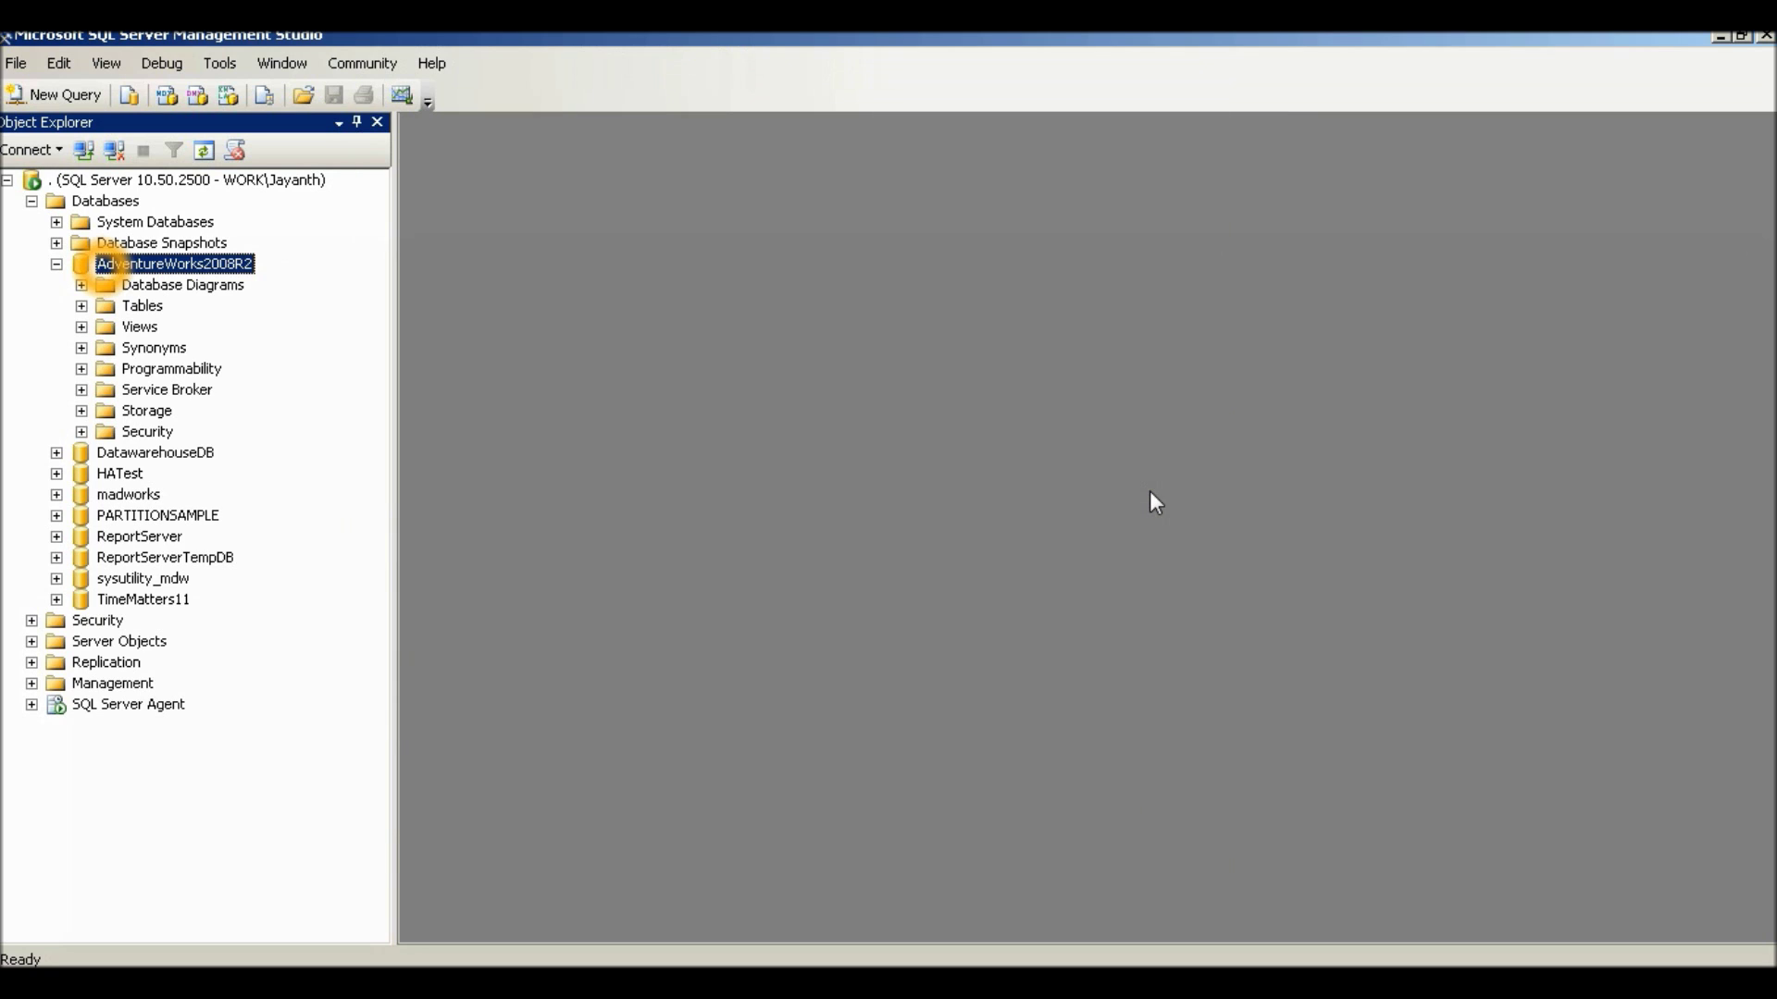